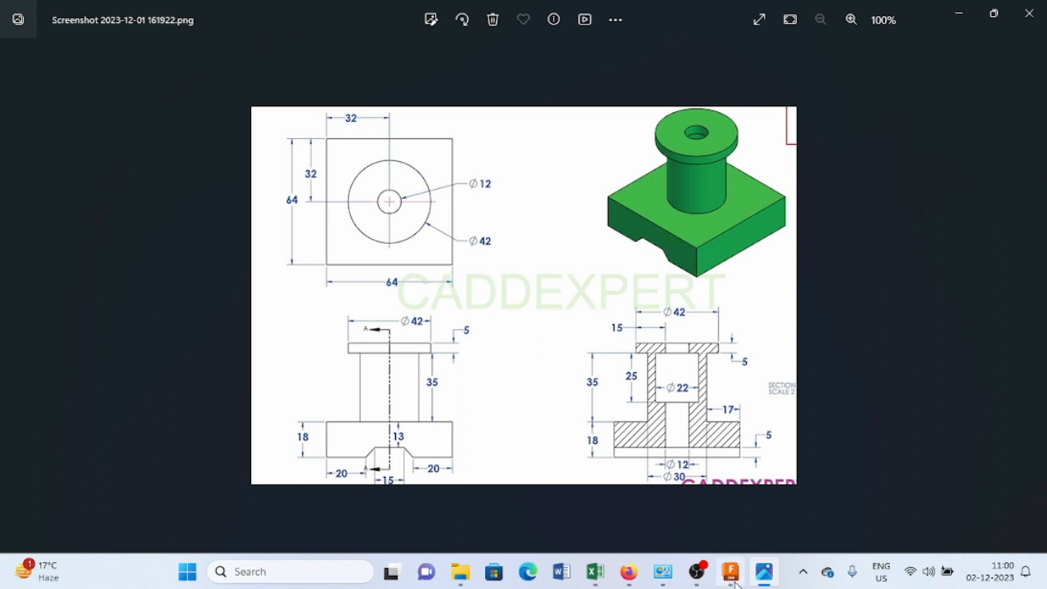
Step: Switch to Fusion 360 and sketch a 64 by 64 mm center rectangle at the origin on the horizontal plane, then finish the sketch
left_click(708, 530)
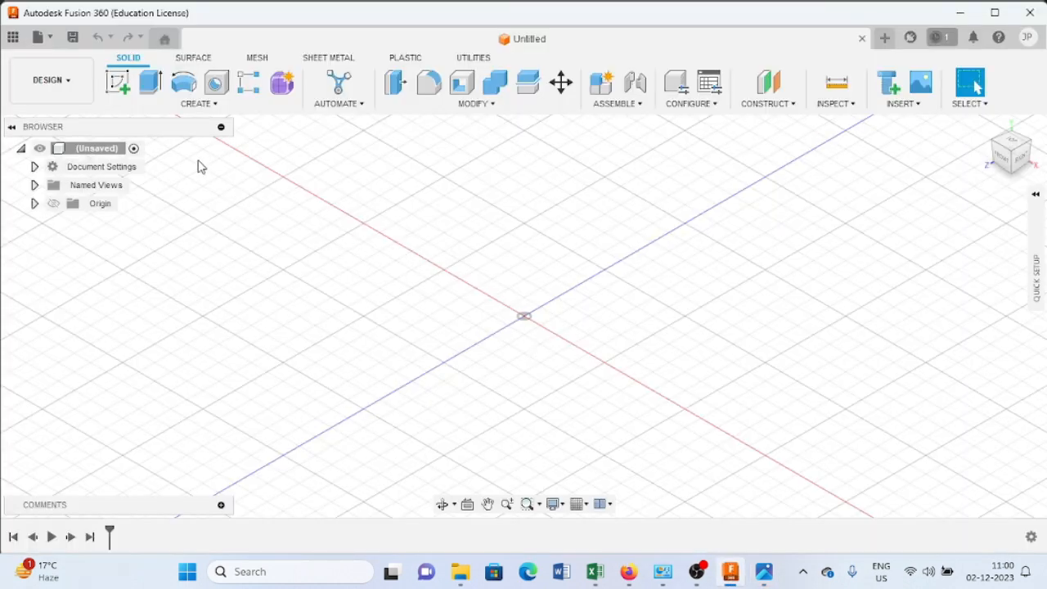
left_click(126, 91)
left_click(546, 361)
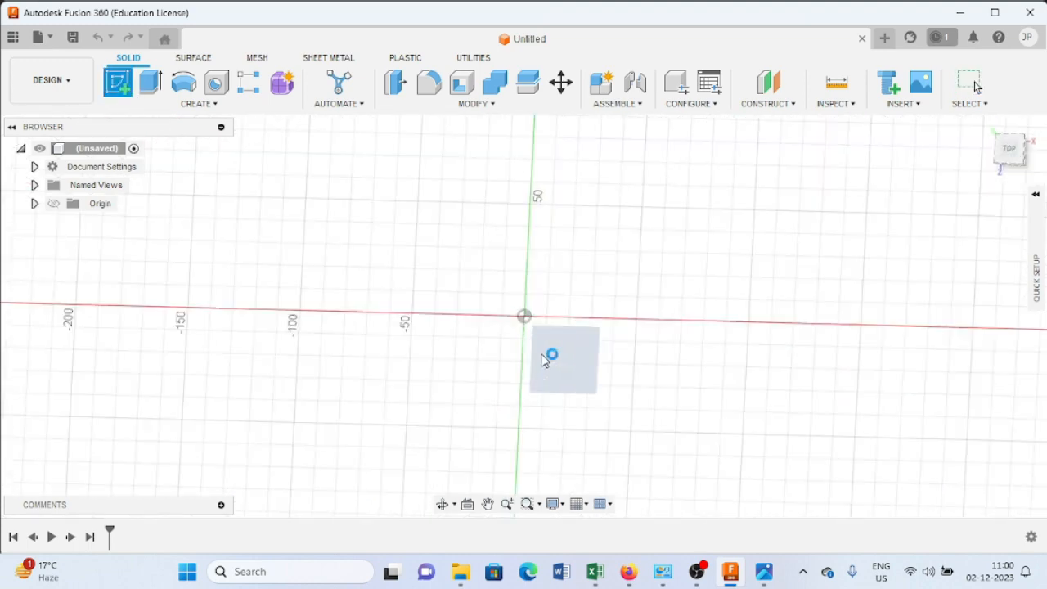
key("r")
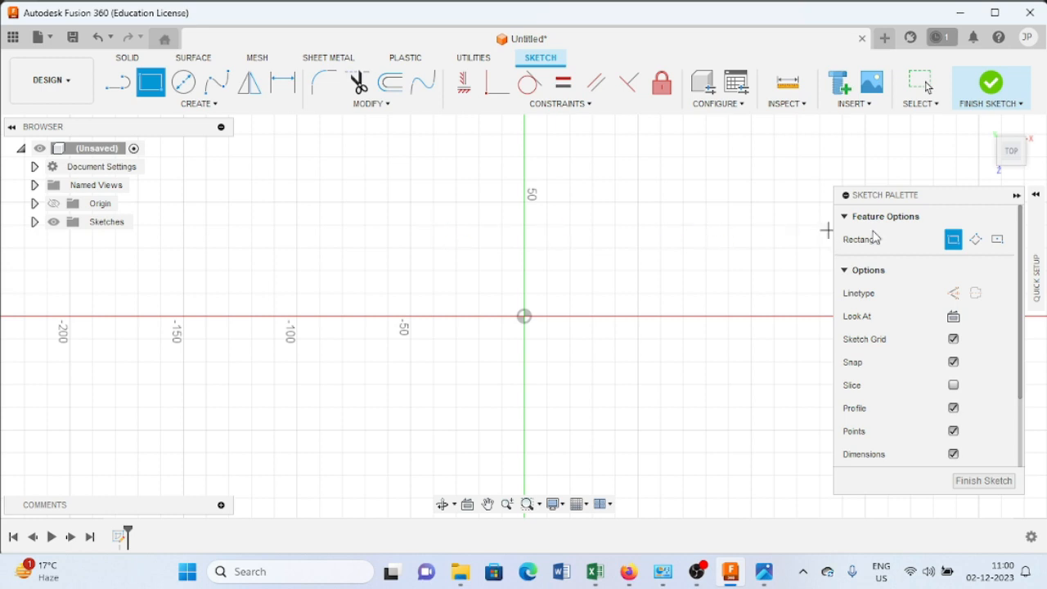
left_click(998, 239)
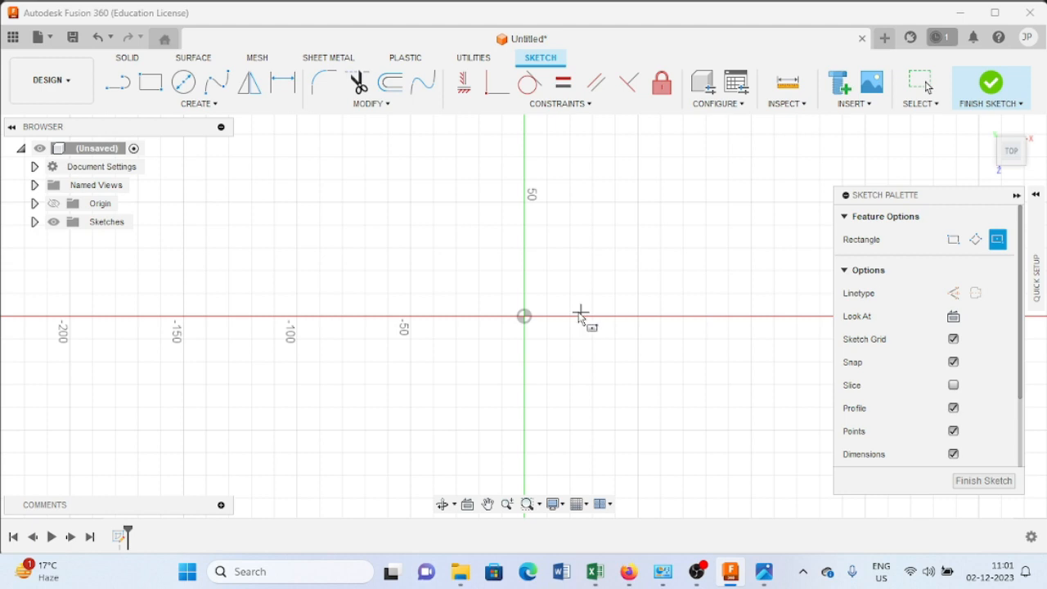
left_click(524, 316)
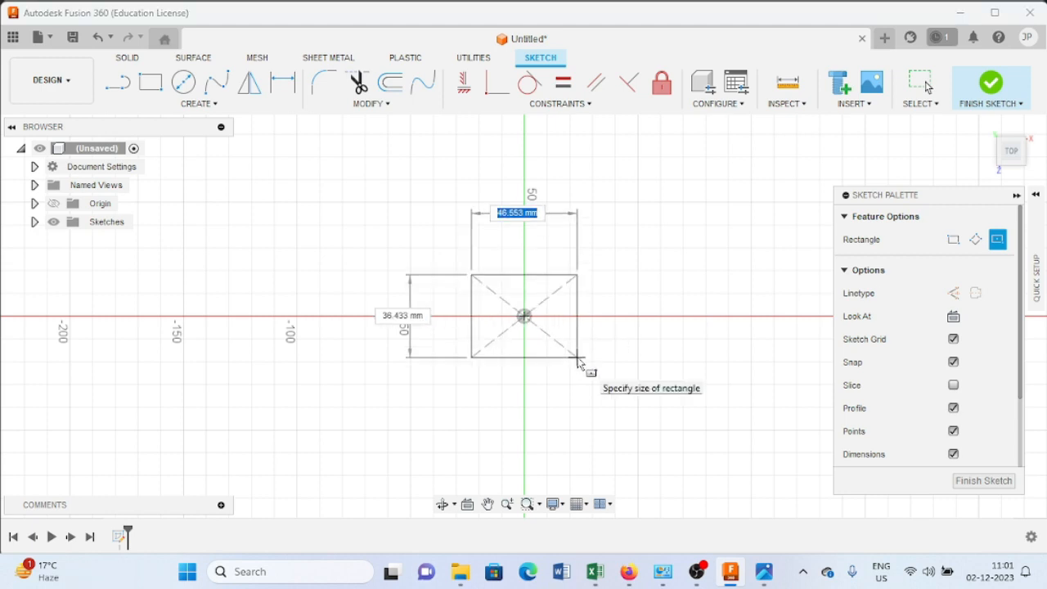
type("64")
key("Tab")
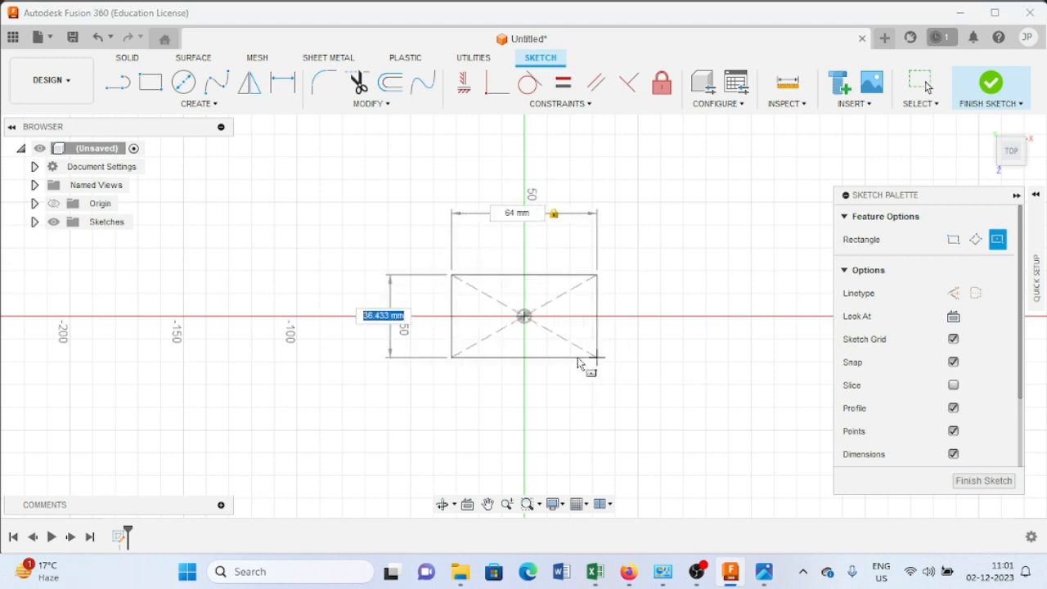
type("64")
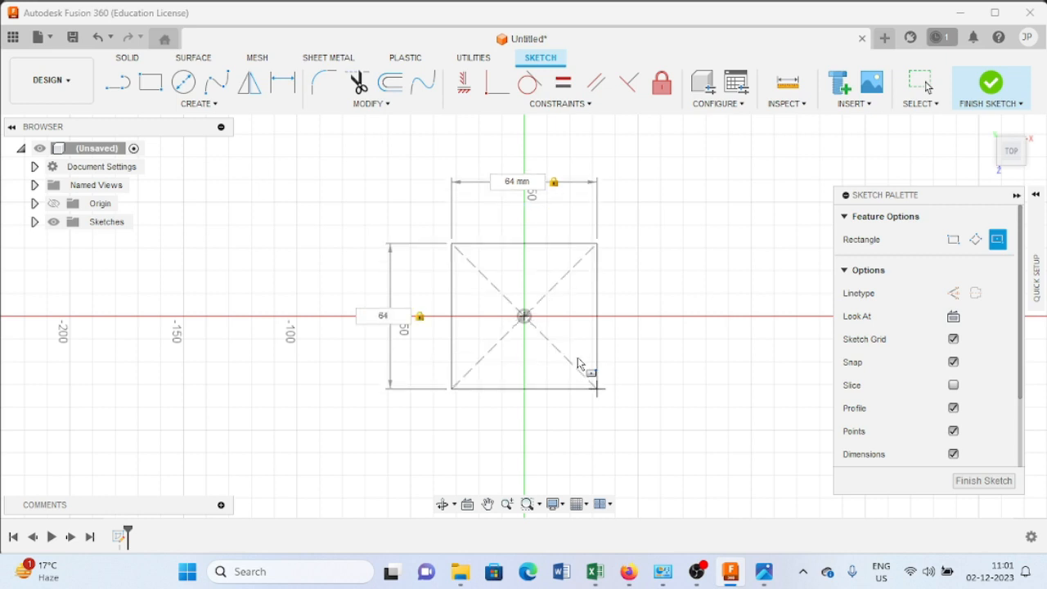
key("Return")
key("Escape")
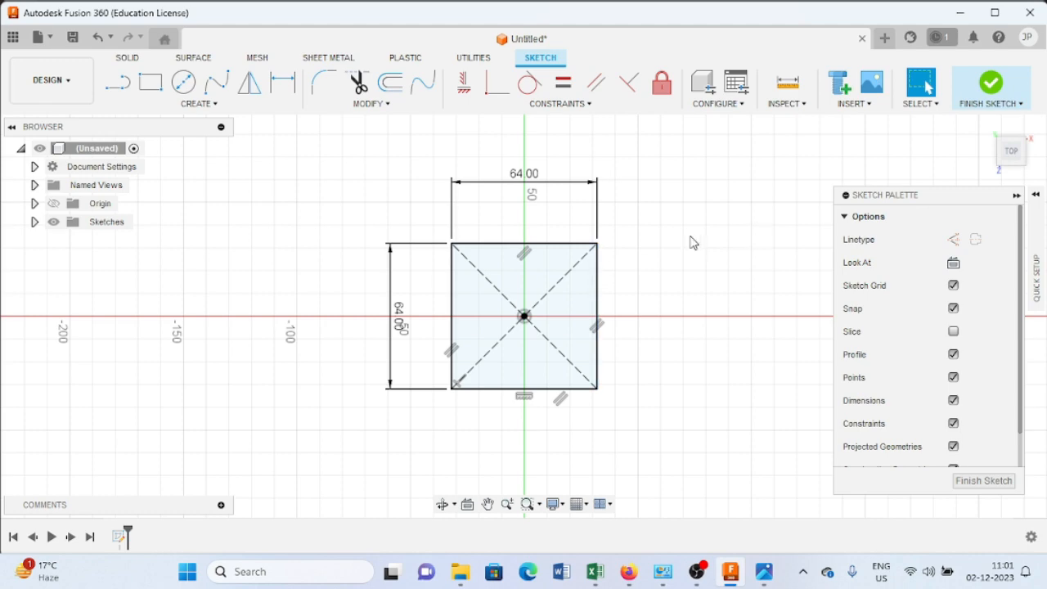
left_click(998, 87)
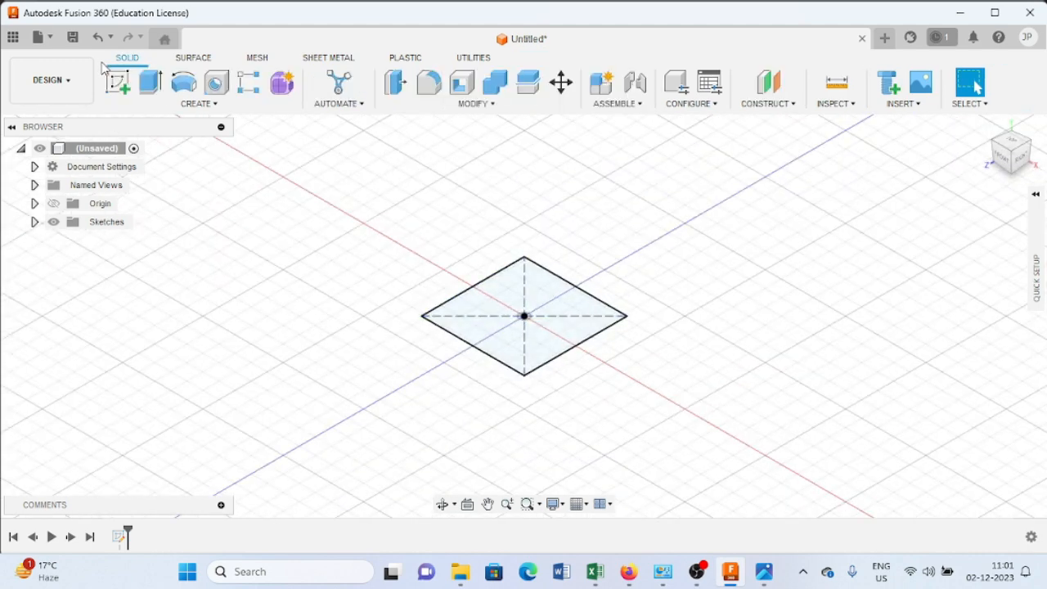
Step: Extrude the square profile 18 mm upward as a new body, checking the base height in the reference drawing
left_click(152, 83)
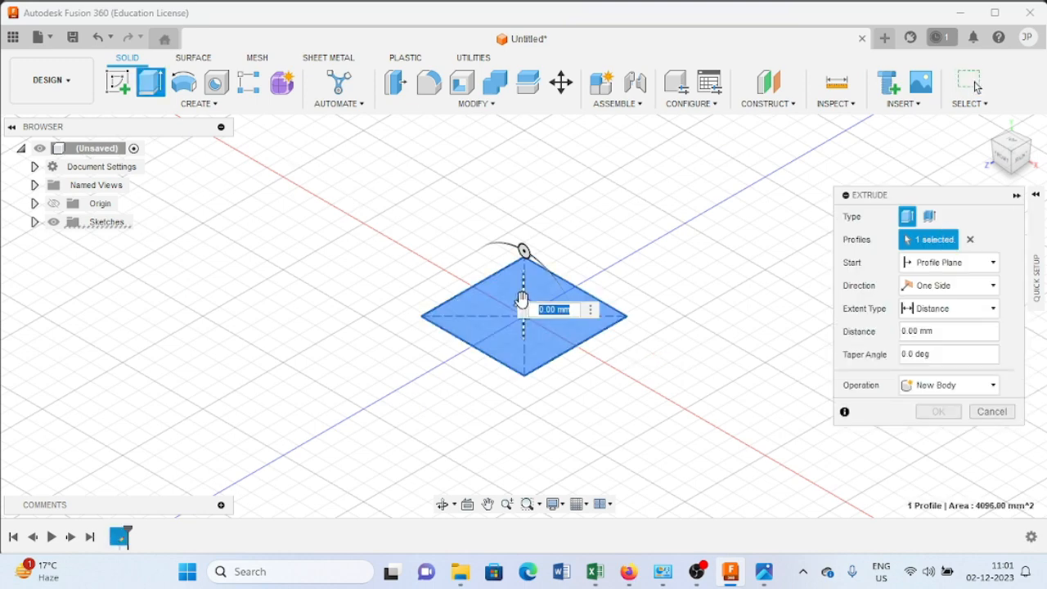
left_click_drag(524, 304, 540, 251)
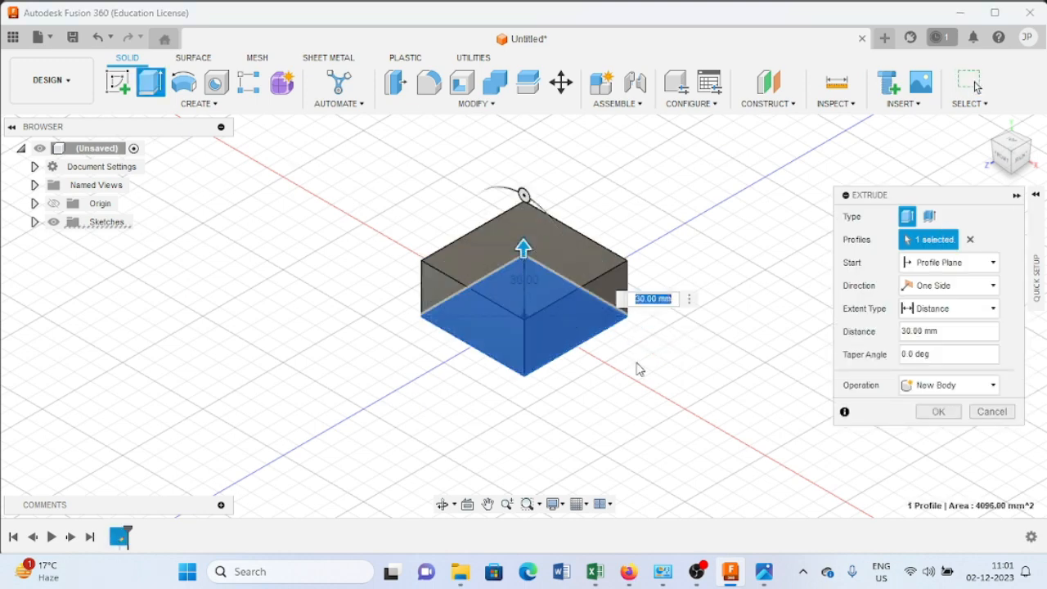
left_click(730, 579)
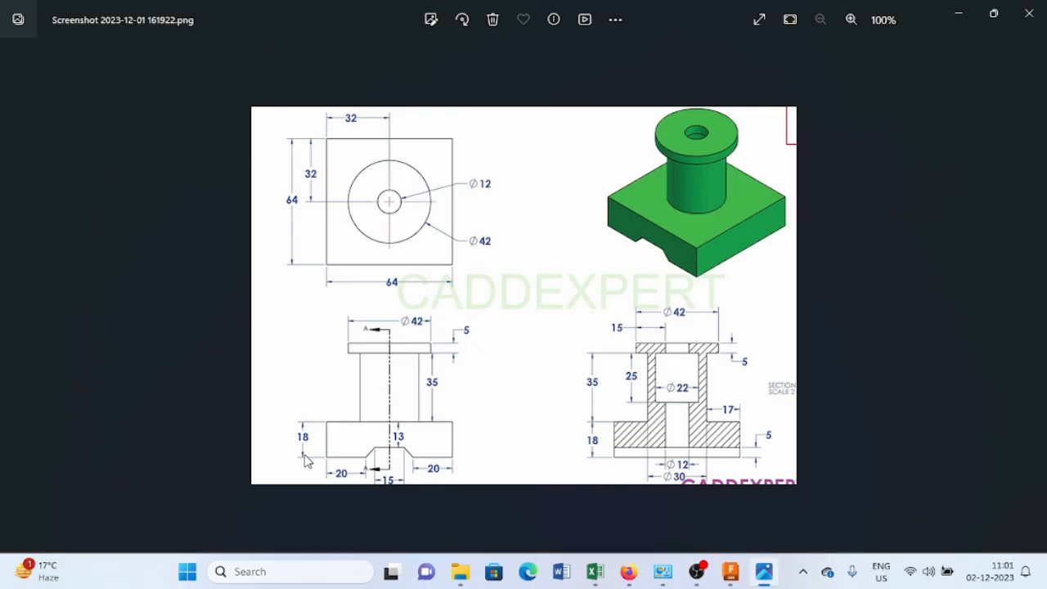
left_click(958, 13)
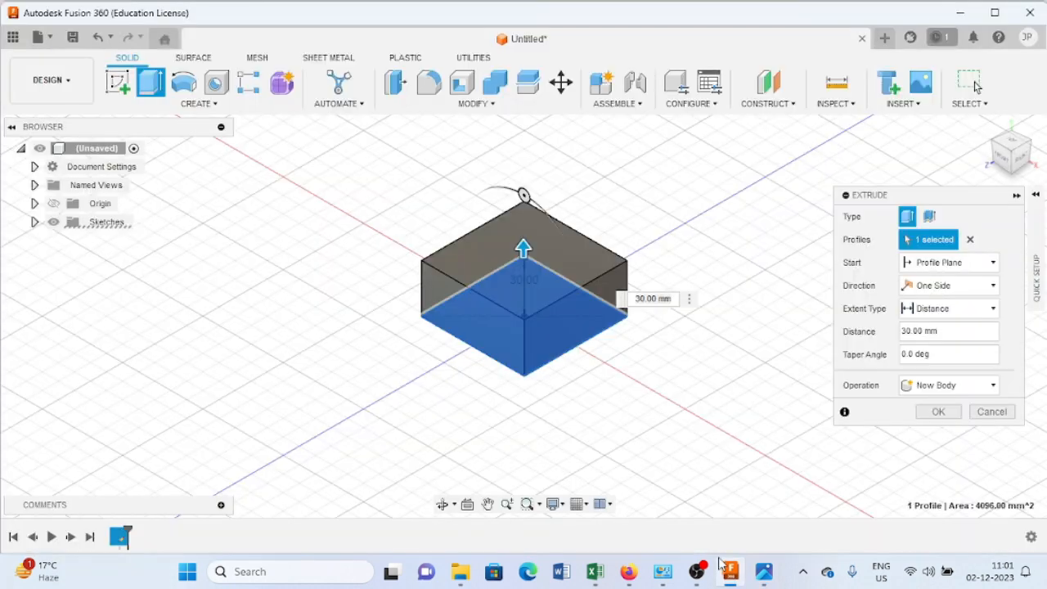
double_click(673, 298)
type("18")
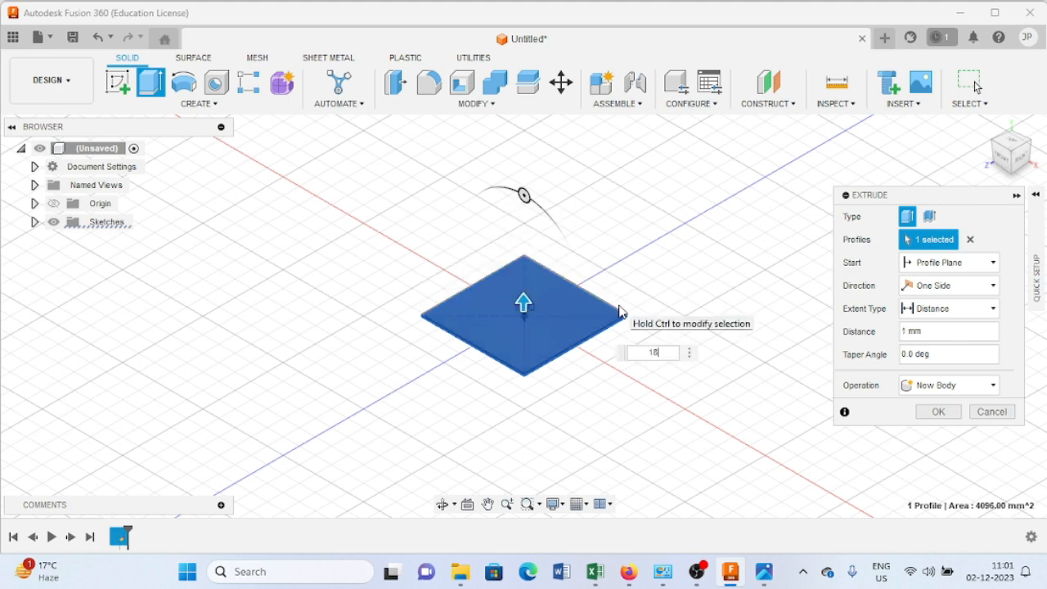
key("Return")
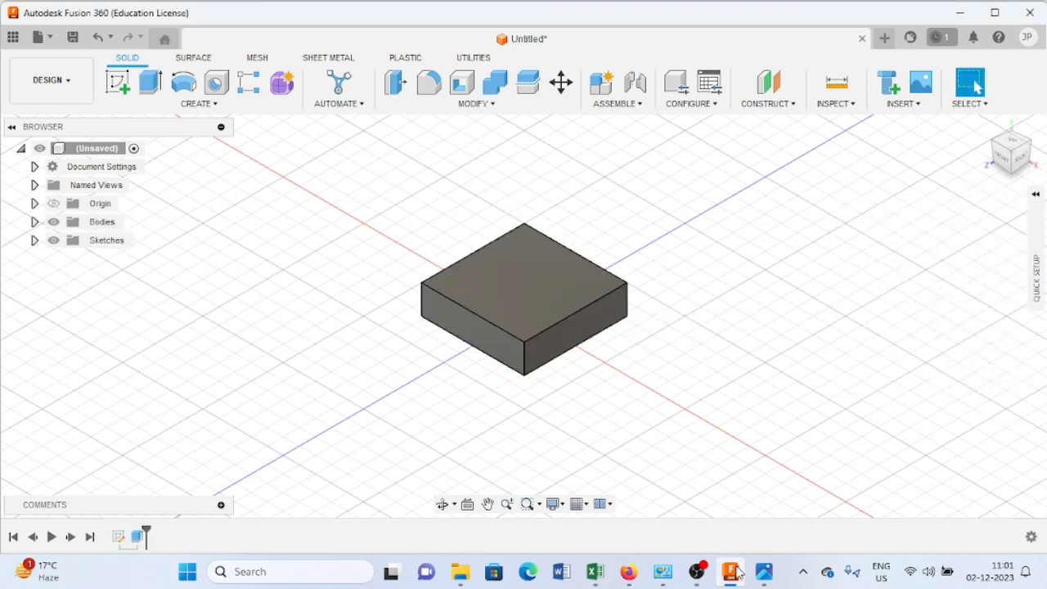
Step: Consult the reference drawing and sketch a 30 mm diameter circle centred at the origin on the block's top face
left_click(763, 576)
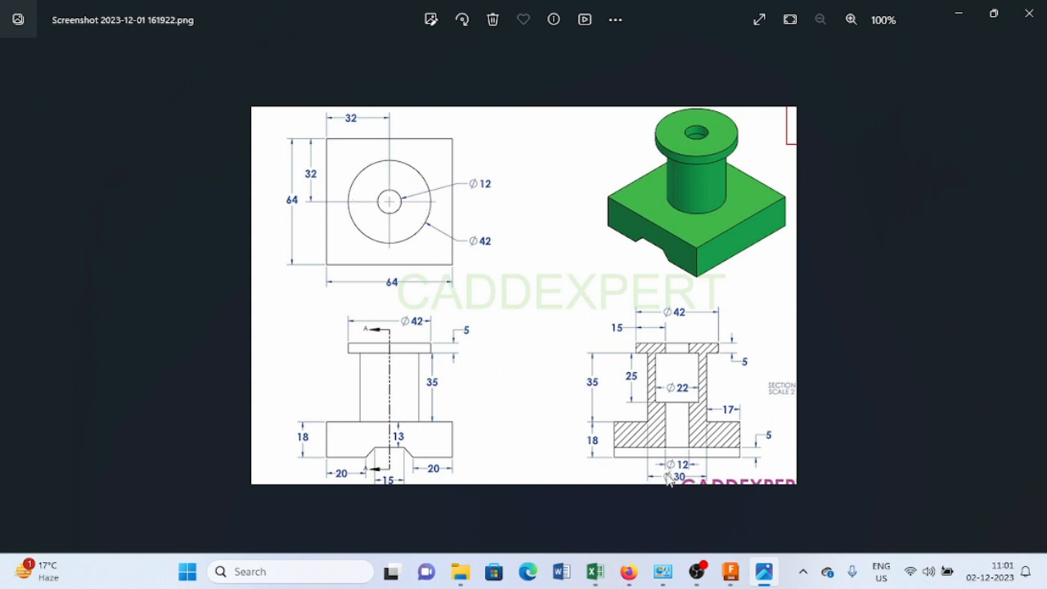
left_click(957, 15)
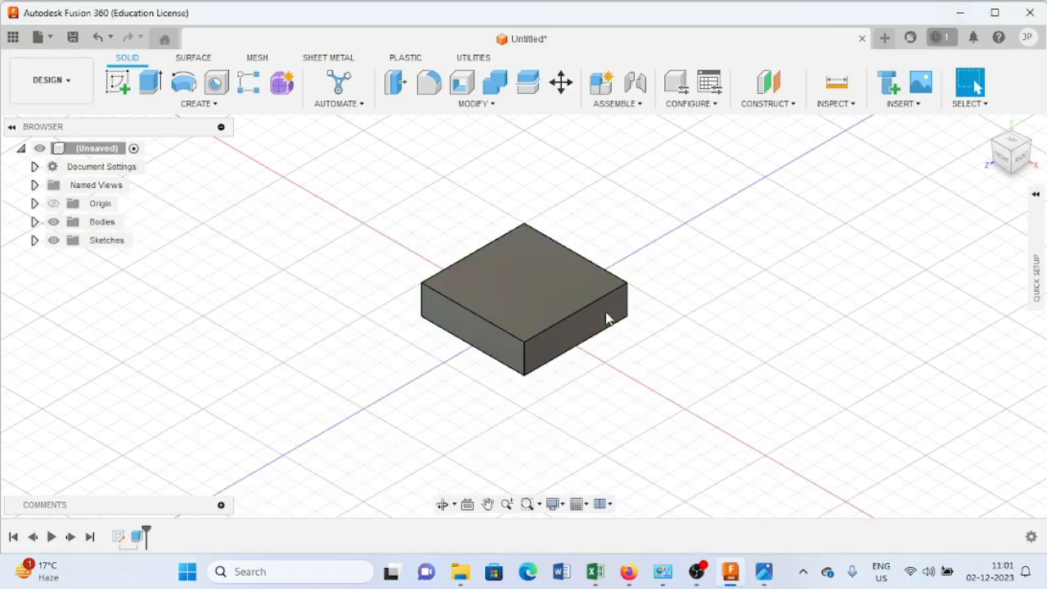
left_click(519, 287)
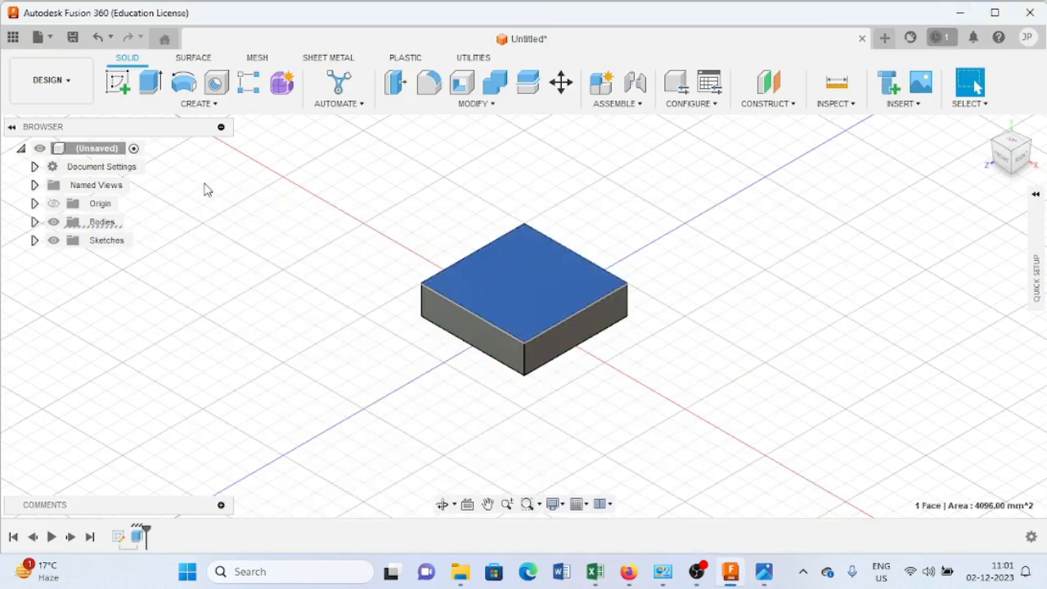
left_click(121, 91)
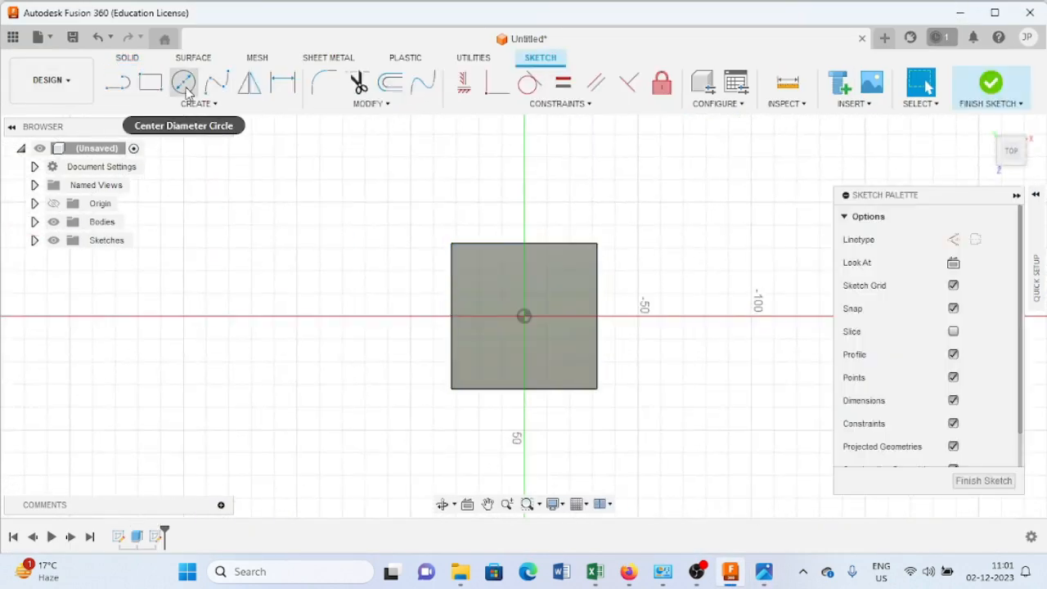
left_click(183, 82)
left_click(523, 315)
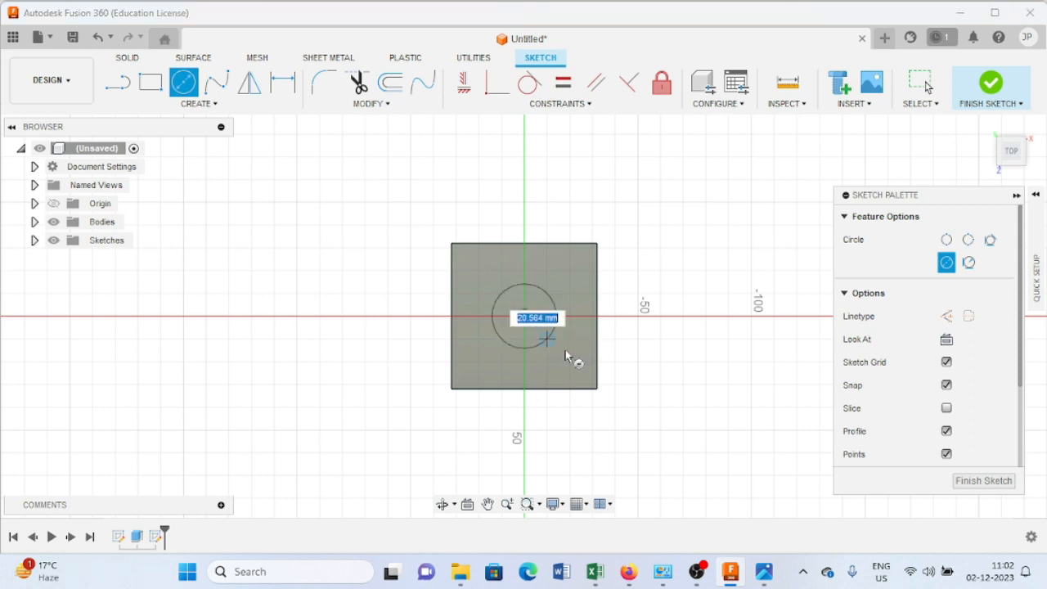
type("30")
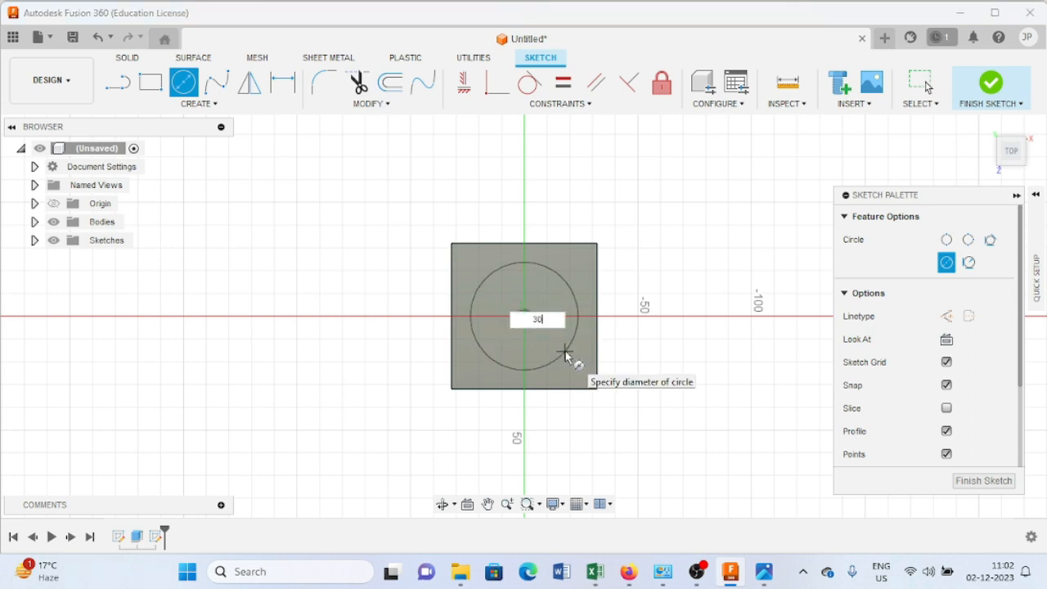
key("Return")
key("Escape")
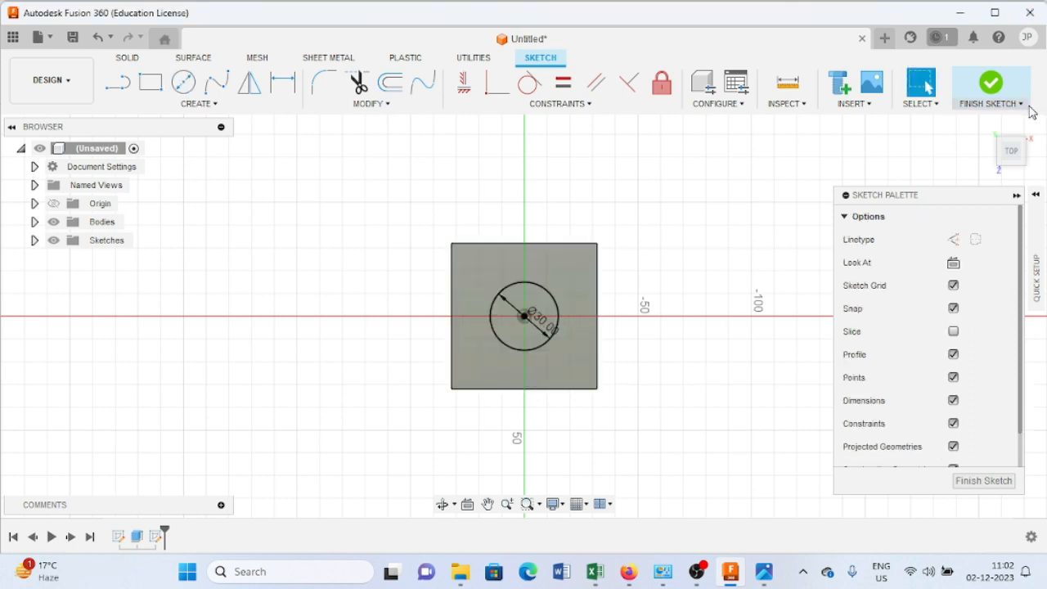
left_click(1005, 103)
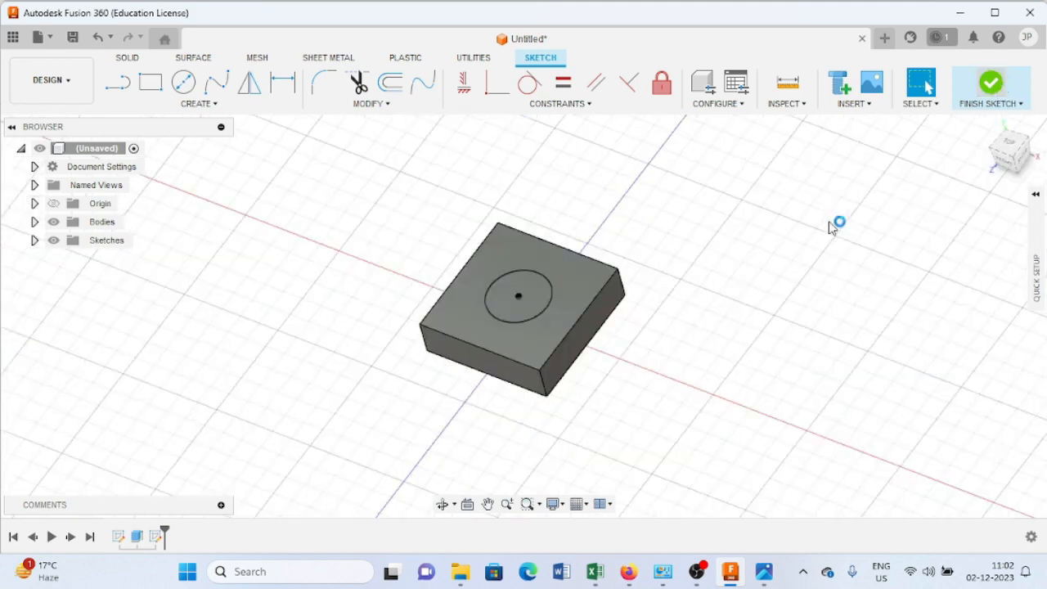
Step: Extrude the circle 35 mm upward from the block and join it to the base, checking the height in the reference drawing
left_click(509, 284)
left_click(150, 81)
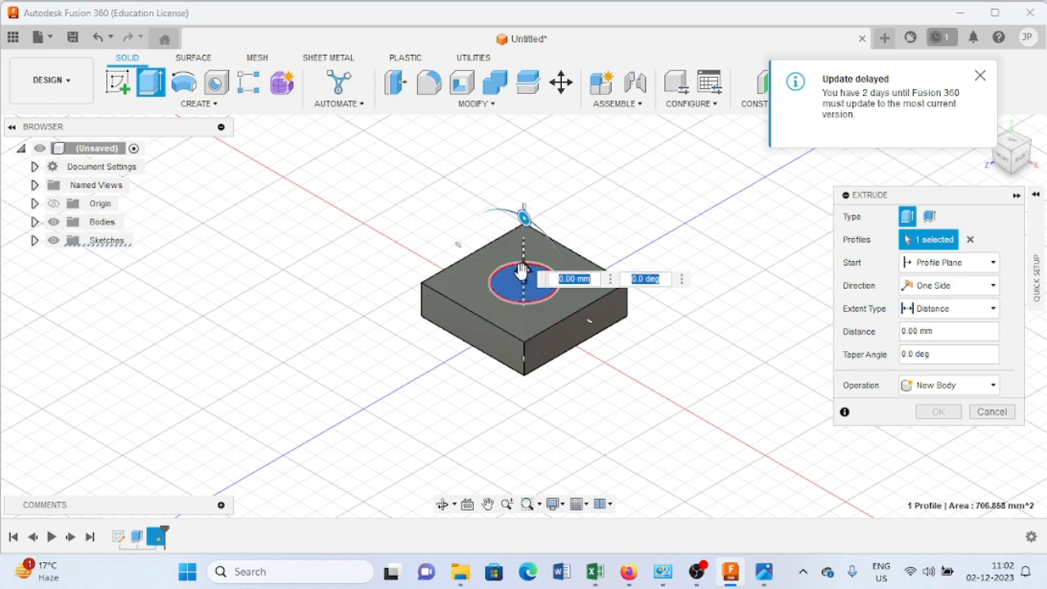
left_click_drag(521, 272, 524, 201)
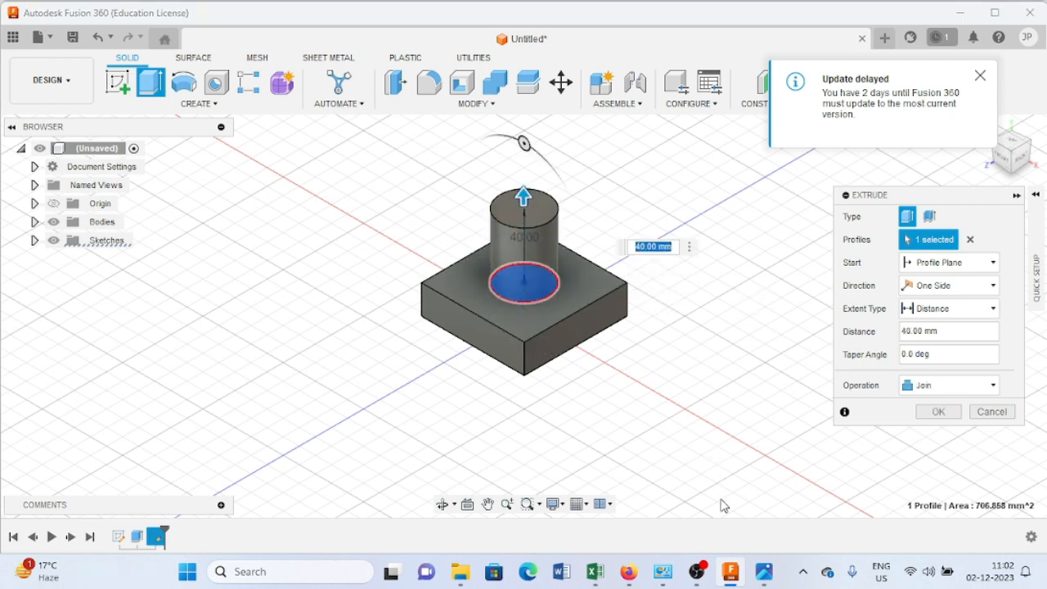
left_click(764, 571)
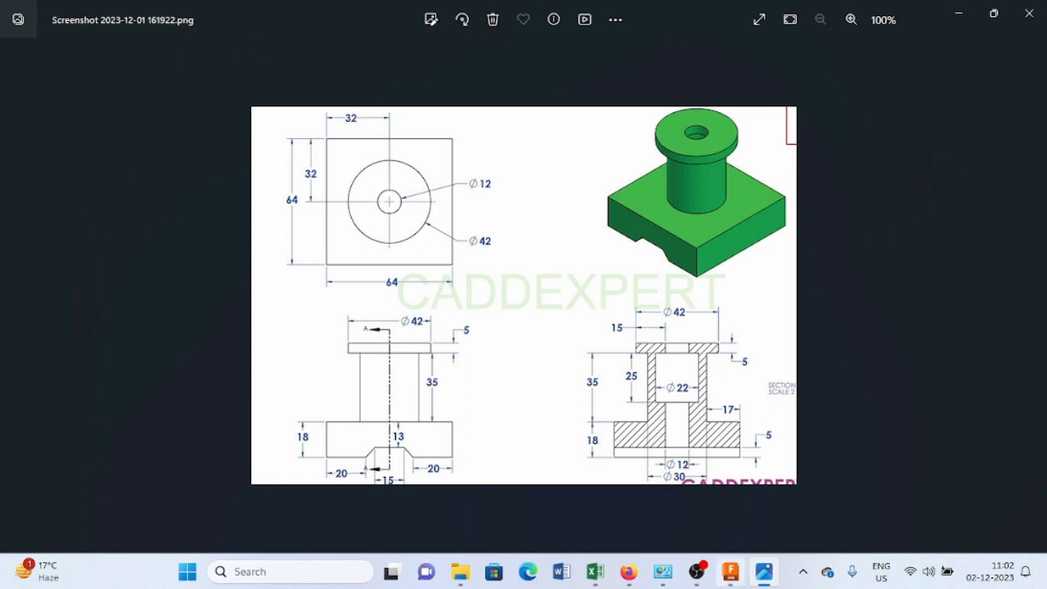
left_click(731, 571)
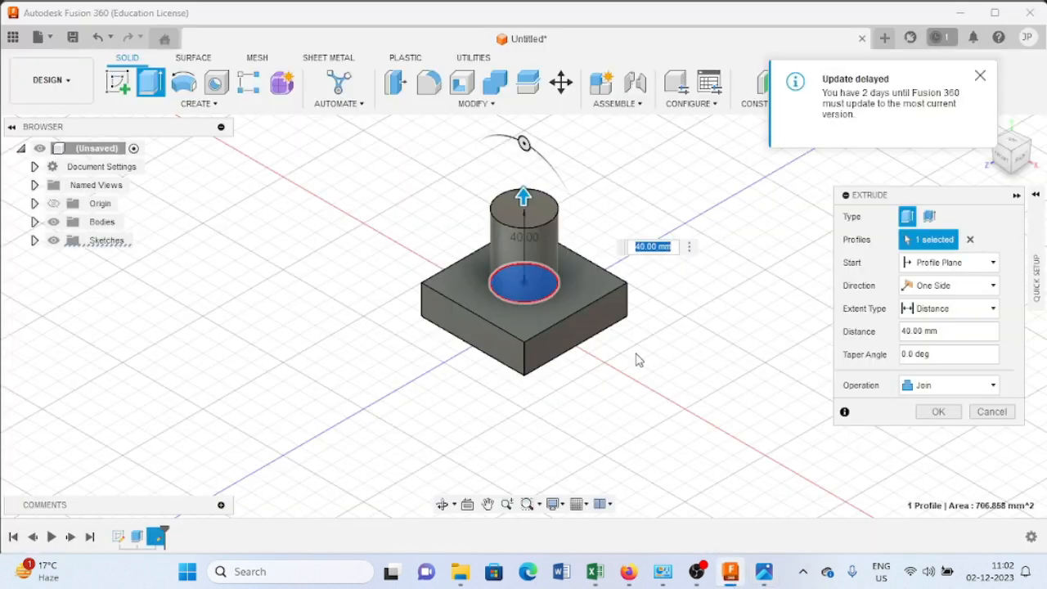
type("35")
key("Return")
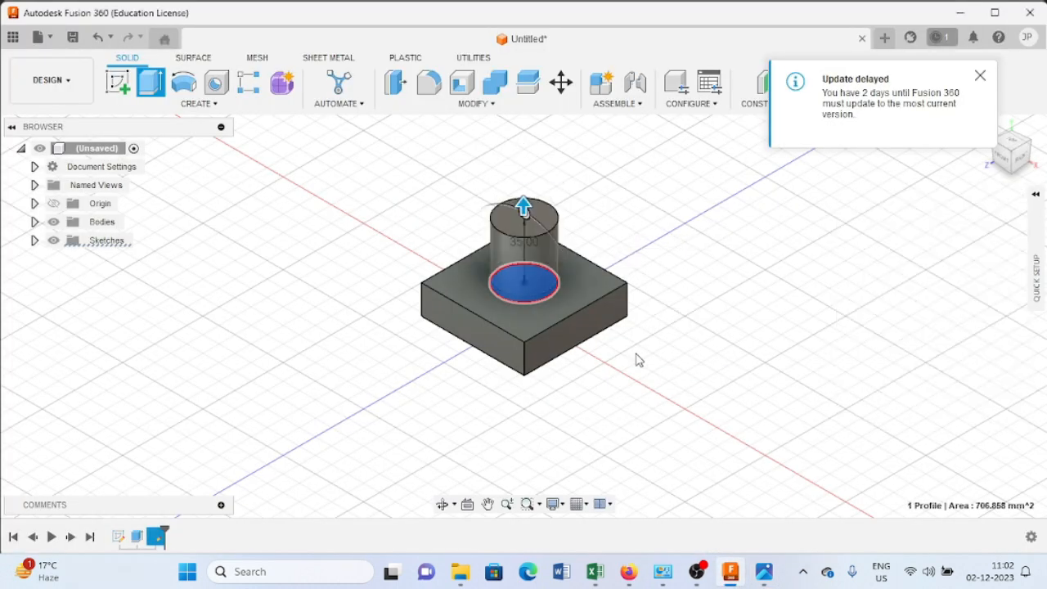
Step: Start a counterbore hole centred on the cylinder's top face, consulting the bore details in the reference drawing
left_click(523, 211)
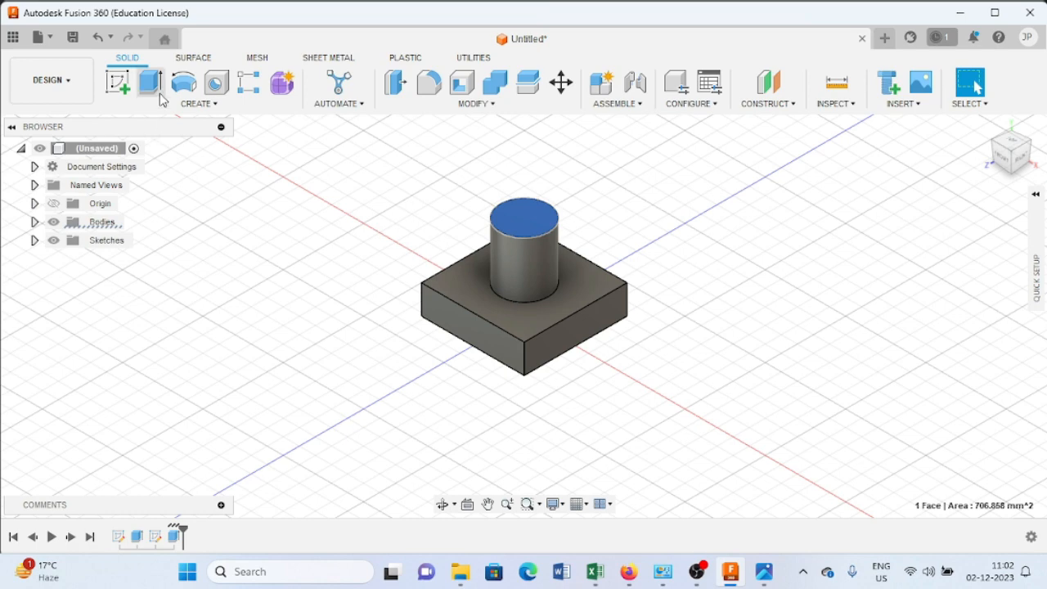
left_click(219, 82)
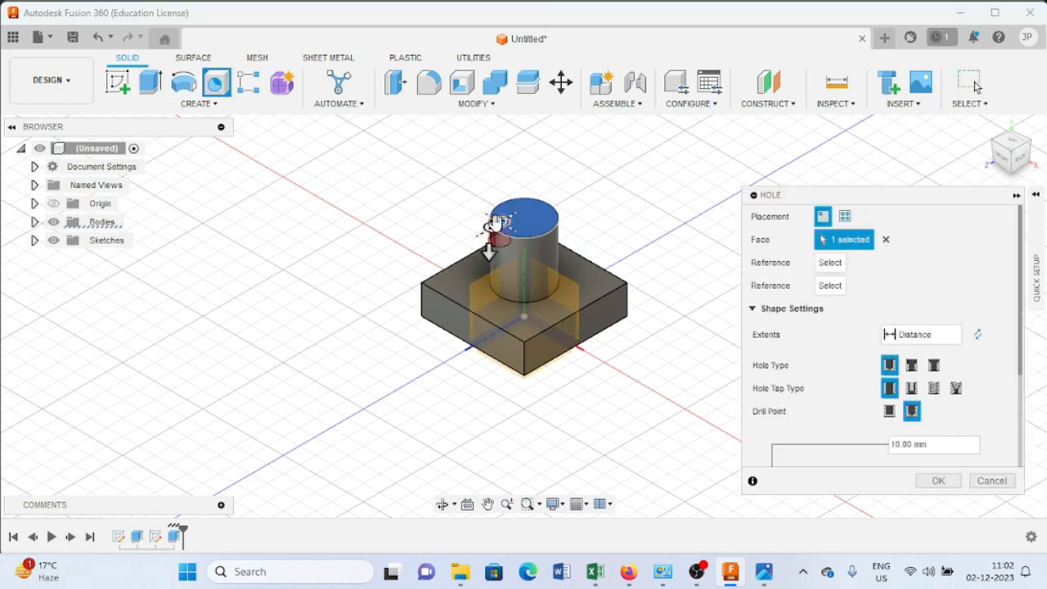
left_click_drag(507, 221, 526, 220)
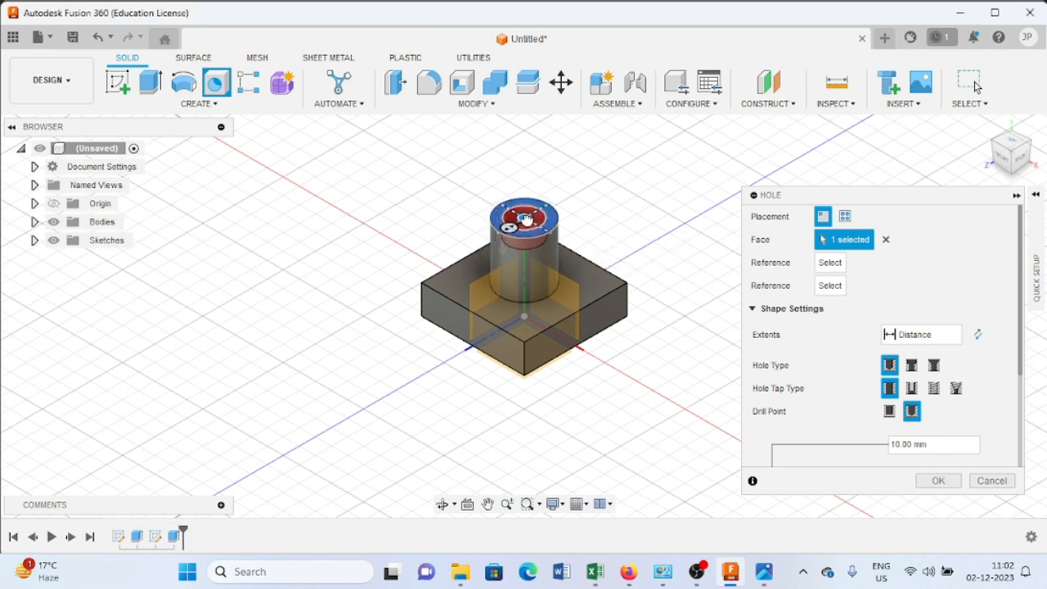
left_click(764, 571)
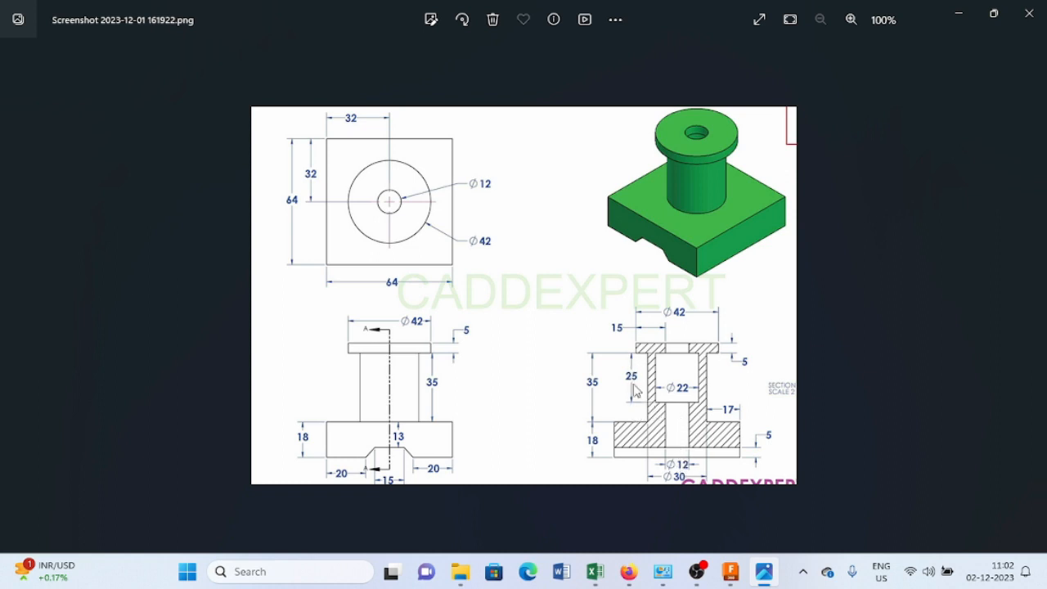
left_click(736, 579)
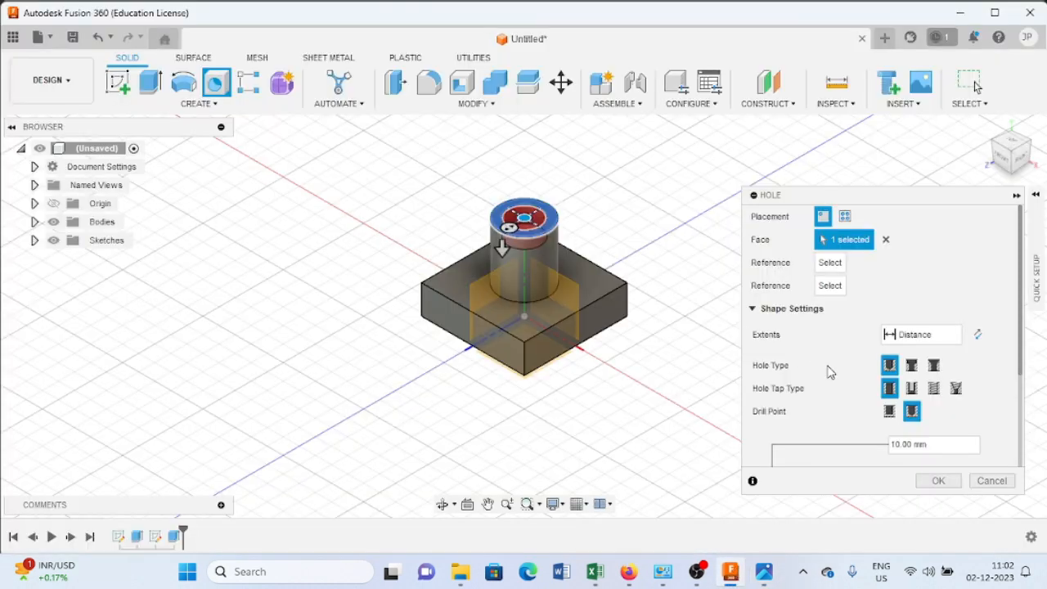
scroll(829, 372, "down", 3)
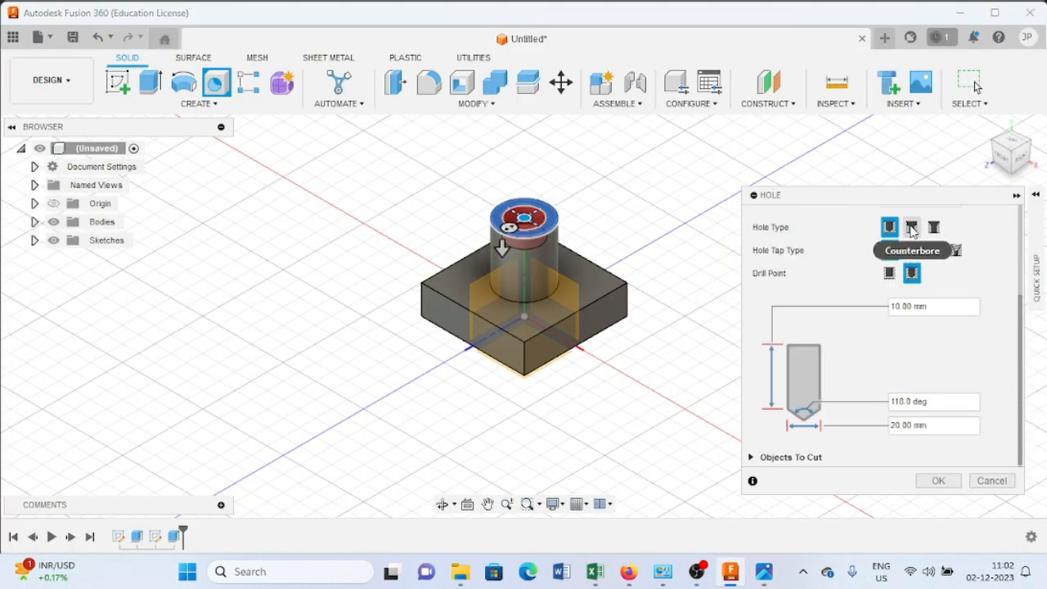
left_click(912, 227)
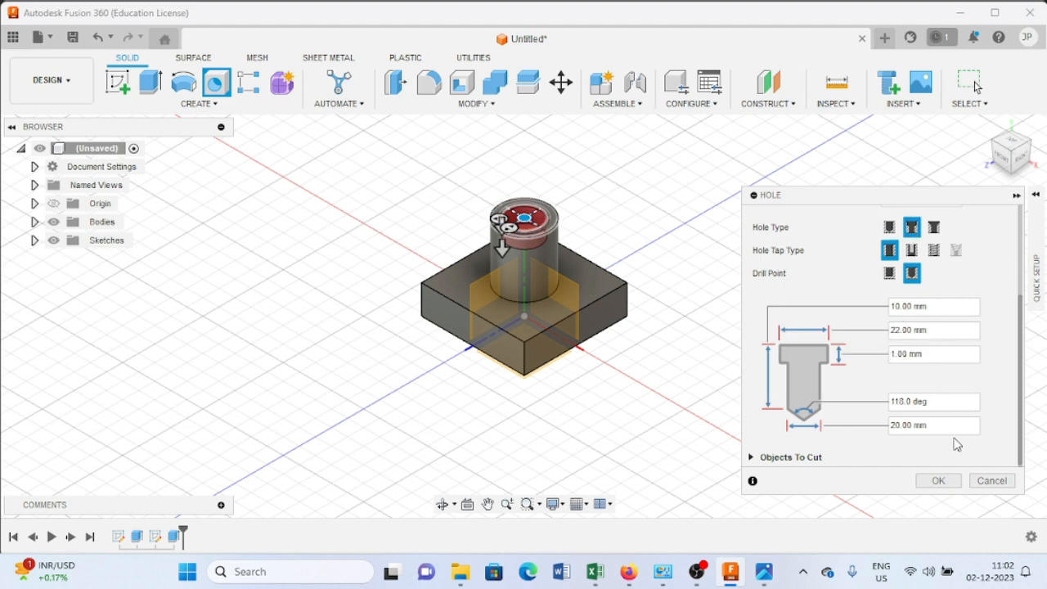
Step: Check the bore sizes in the reference drawing and set the hole diameter to 12 mm and tip angle to 180 degrees
left_click(764, 571)
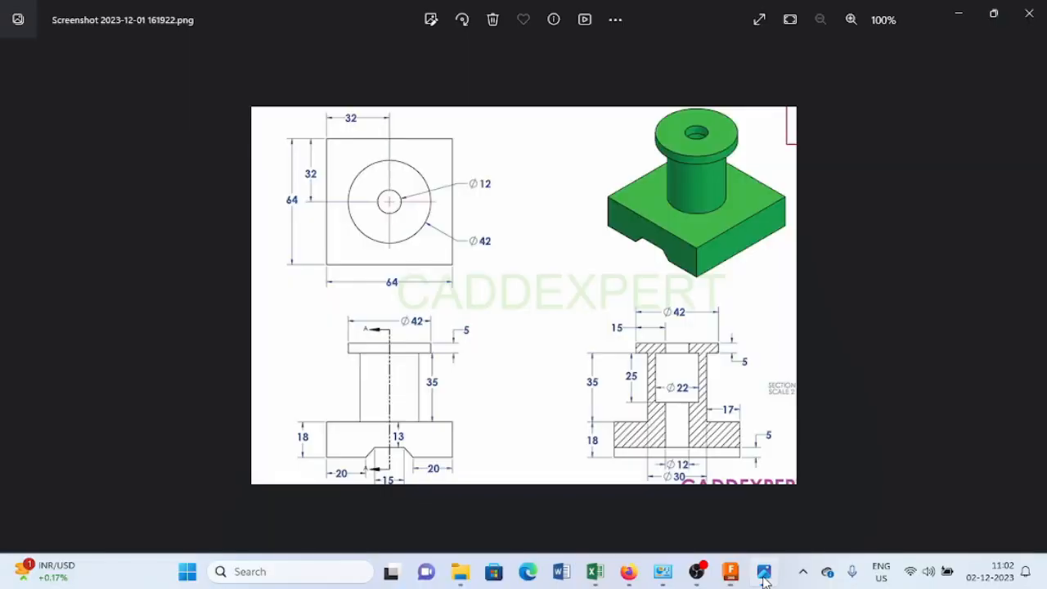
left_click(730, 571)
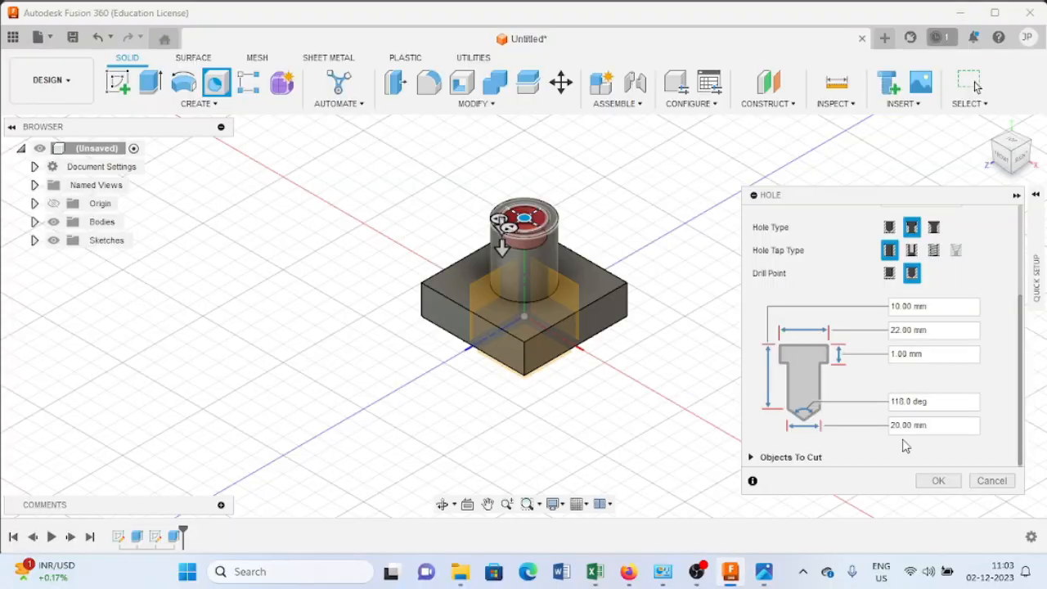
left_click_drag(940, 426, 871, 430)
type("12")
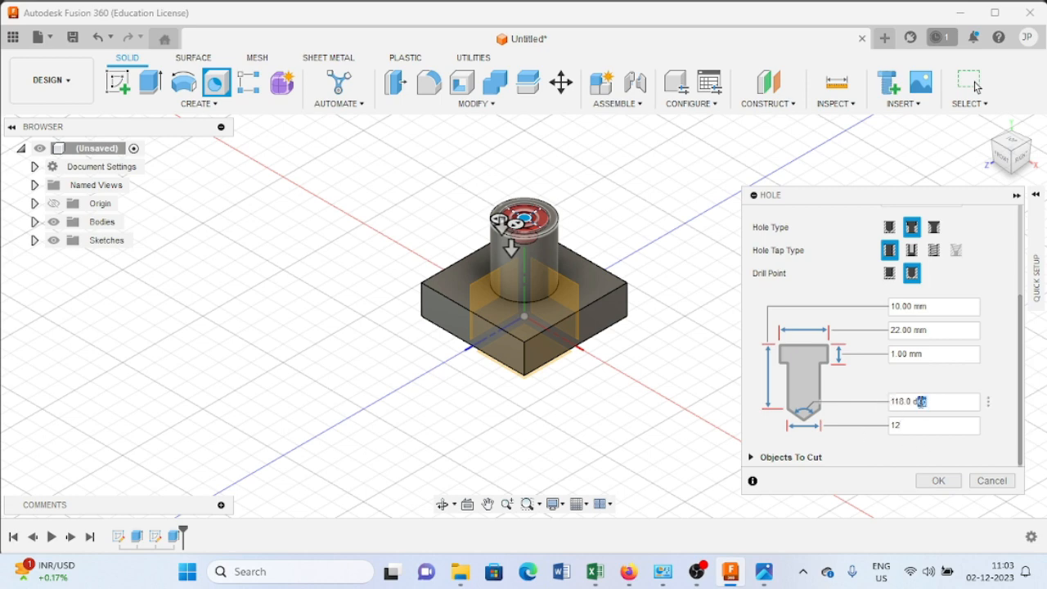
left_click_drag(920, 401, 889, 402)
type("180")
Step: Set the counterbore depth to 25 mm, checking the value in the reference drawing
left_click(941, 354)
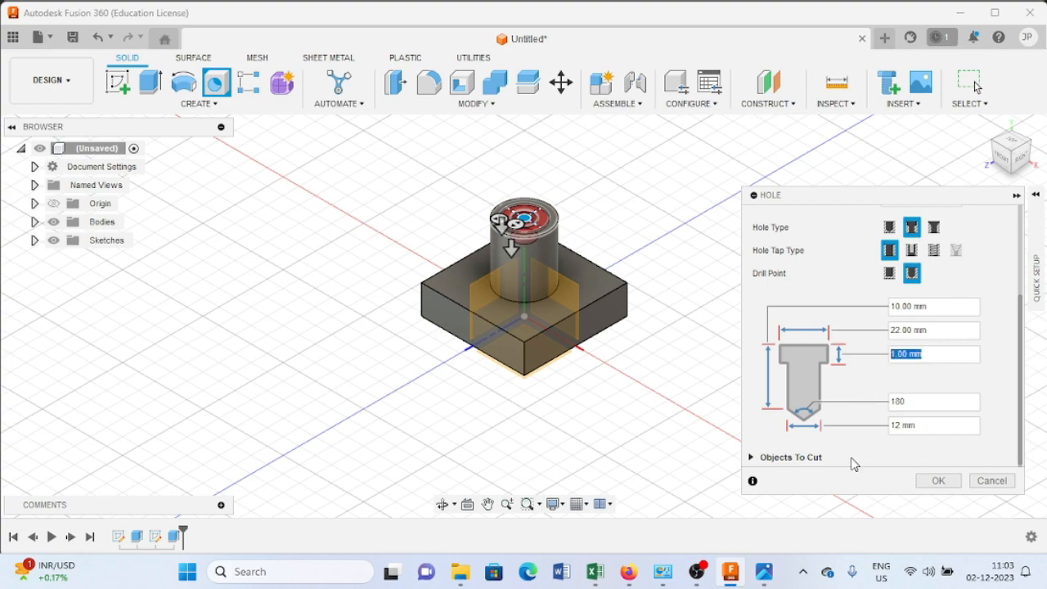
mouse_move(764, 571)
left_click(743, 519)
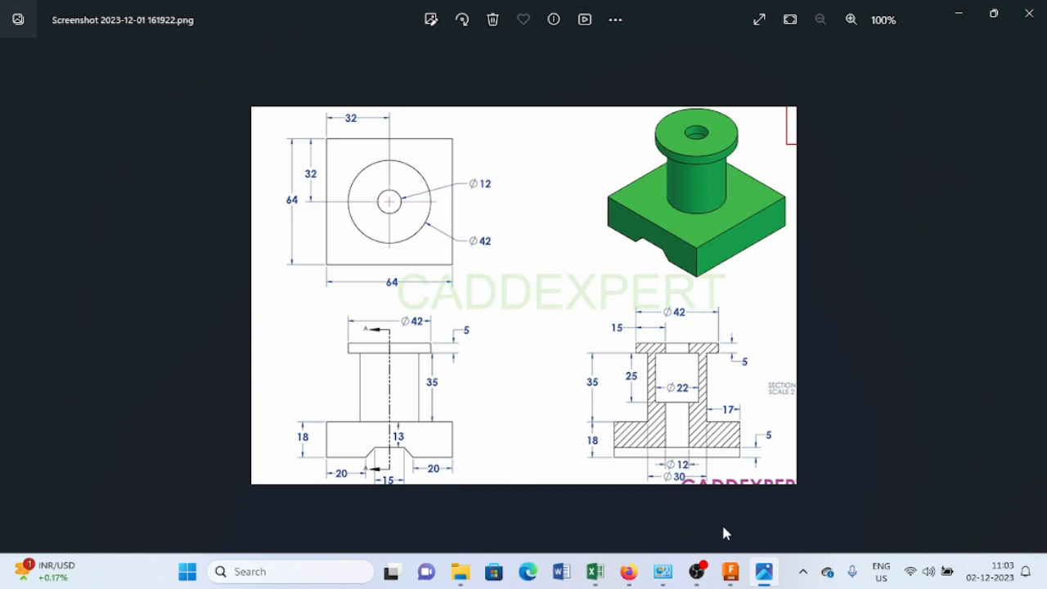
left_click(731, 573)
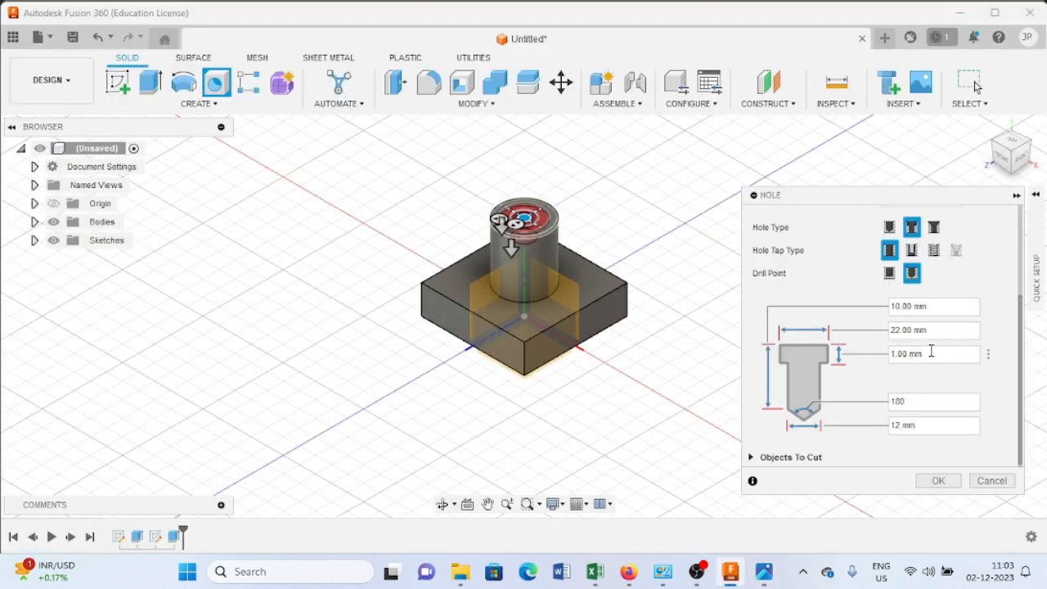
key("ctrl+a")
key("BackSpace")
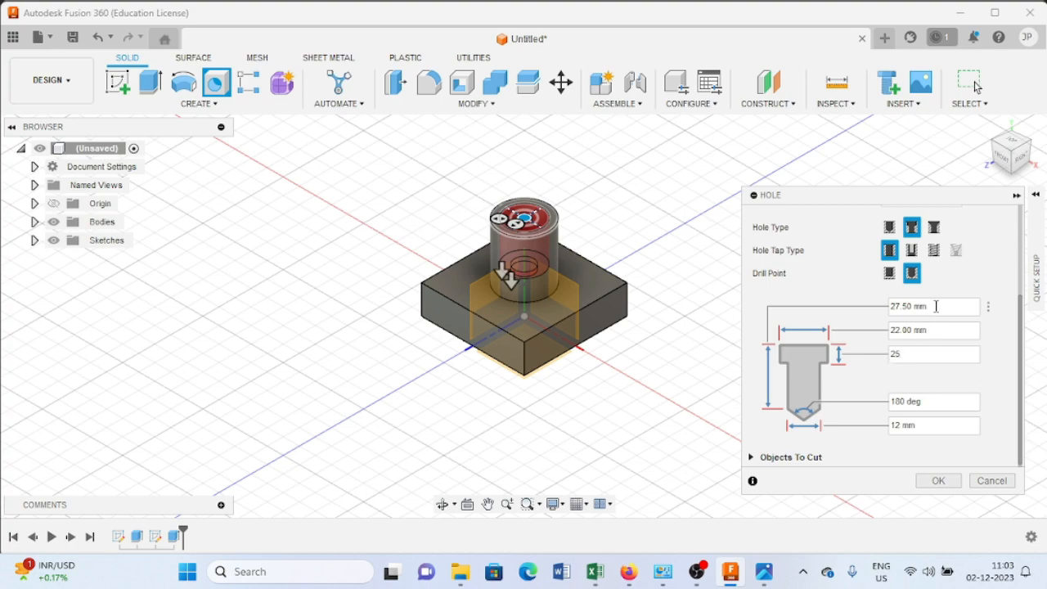
Step: Check the heights in the reference drawing and set the total hole depth to 53 mm
left_click_drag(936, 306, 884, 306)
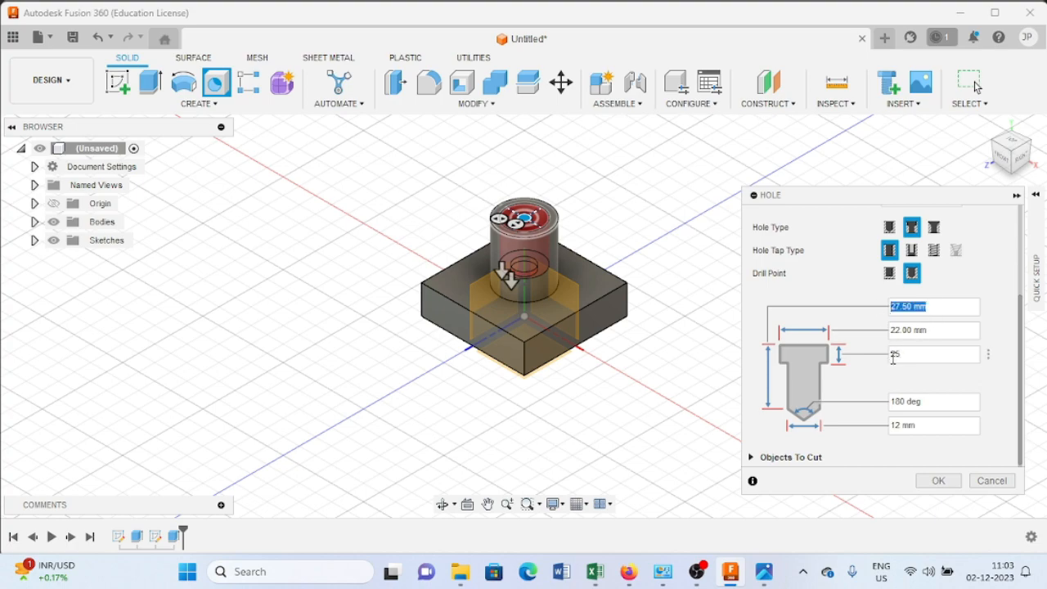
left_click(763, 572)
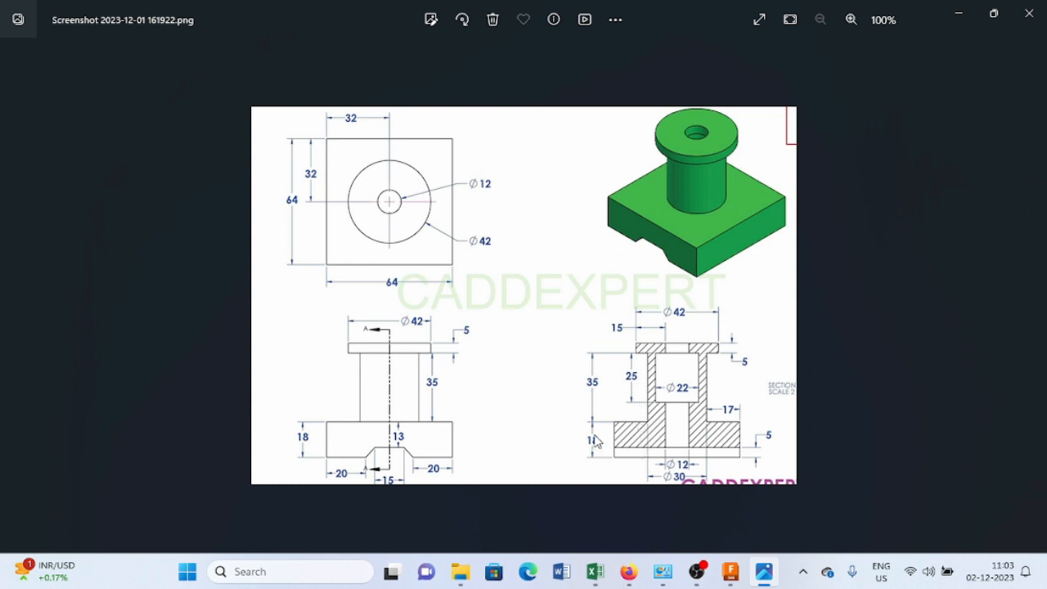
left_click(730, 571)
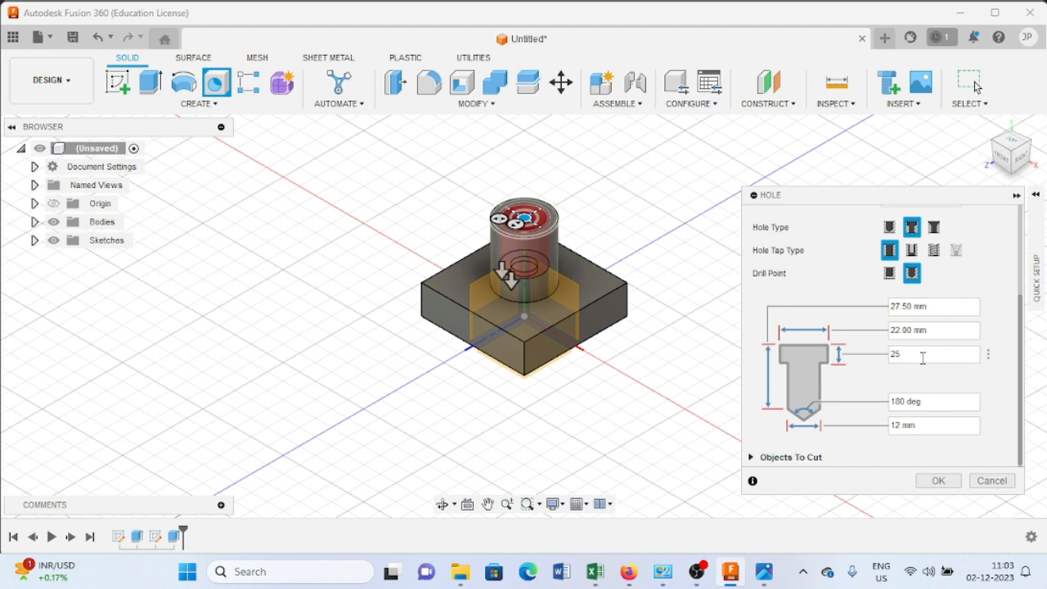
left_click_drag(924, 307, 893, 310)
type("53")
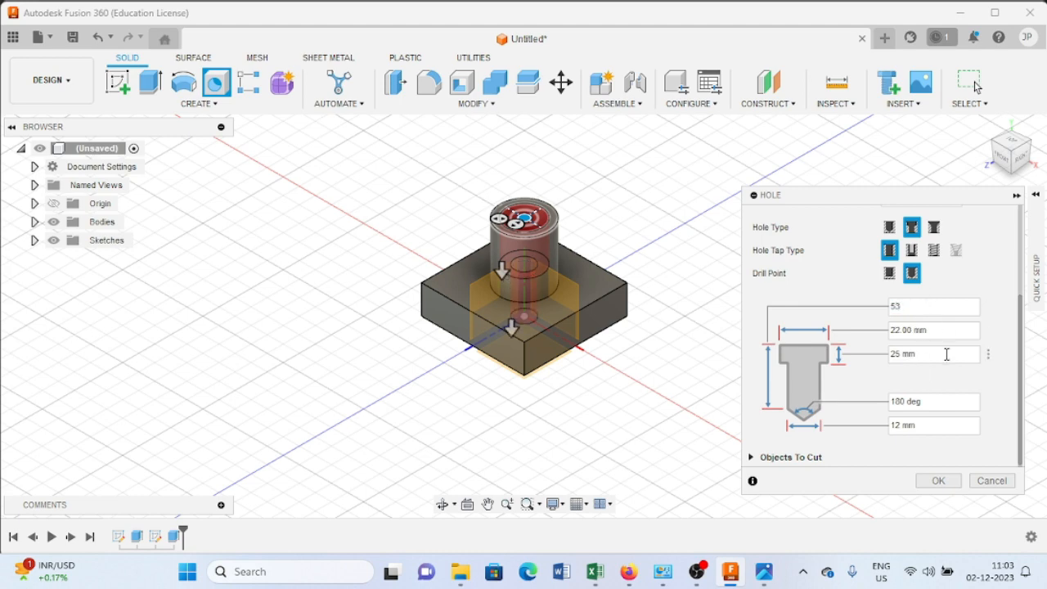
Step: Locate the hole from two adjacent top edges of the square base and create the counterbore hole
scroll(836, 308, "up", 3)
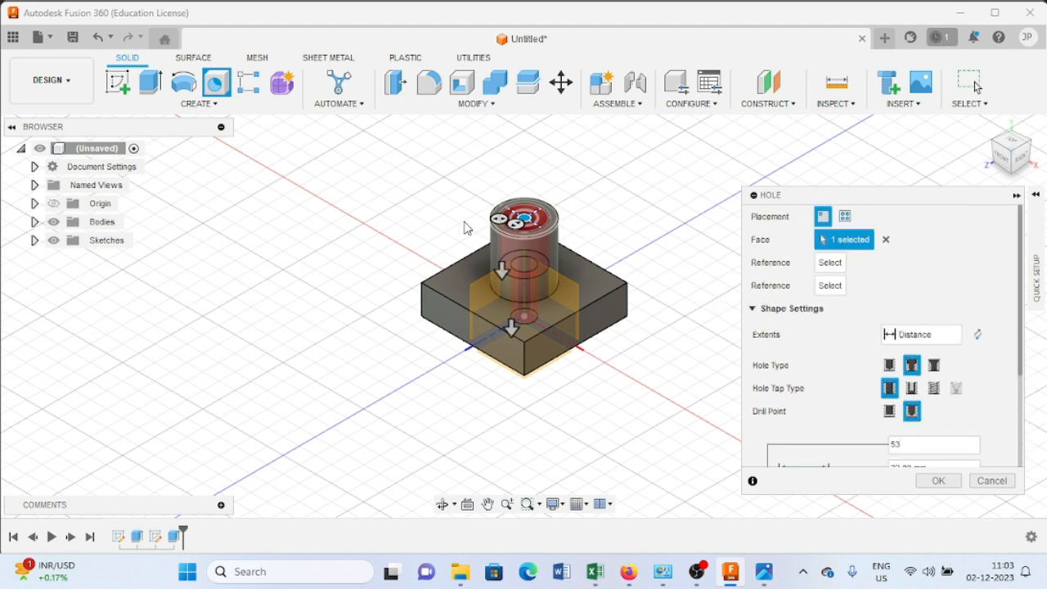
left_click(499, 220)
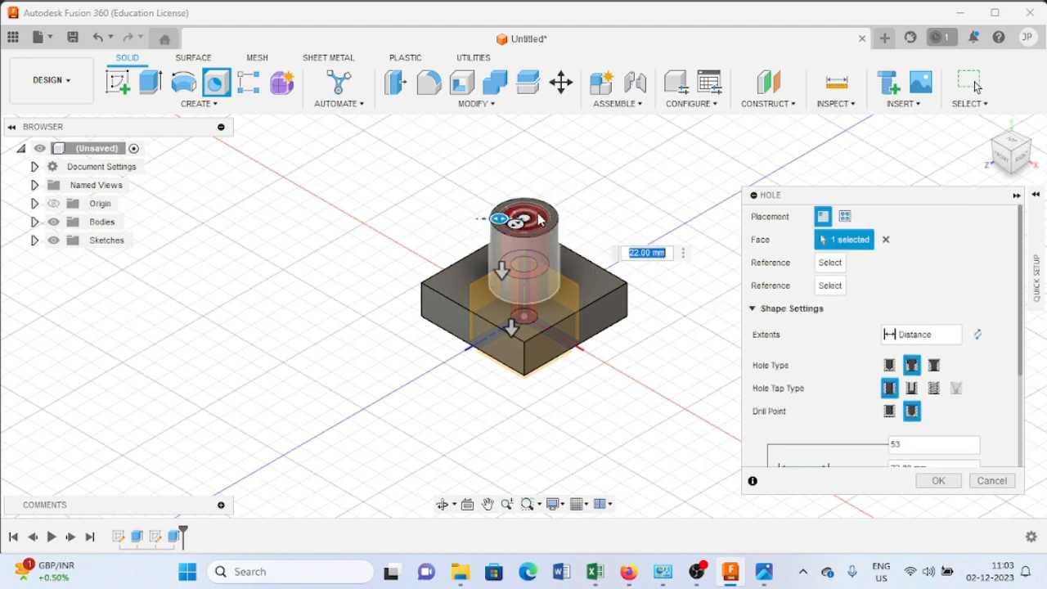
left_click_drag(523, 217, 631, 278)
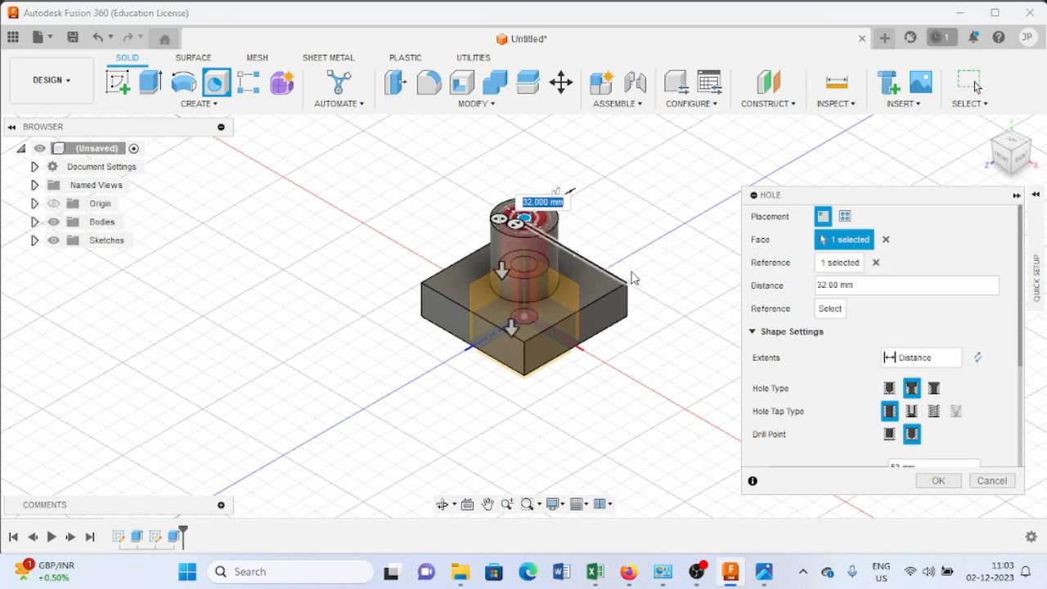
left_click(834, 313)
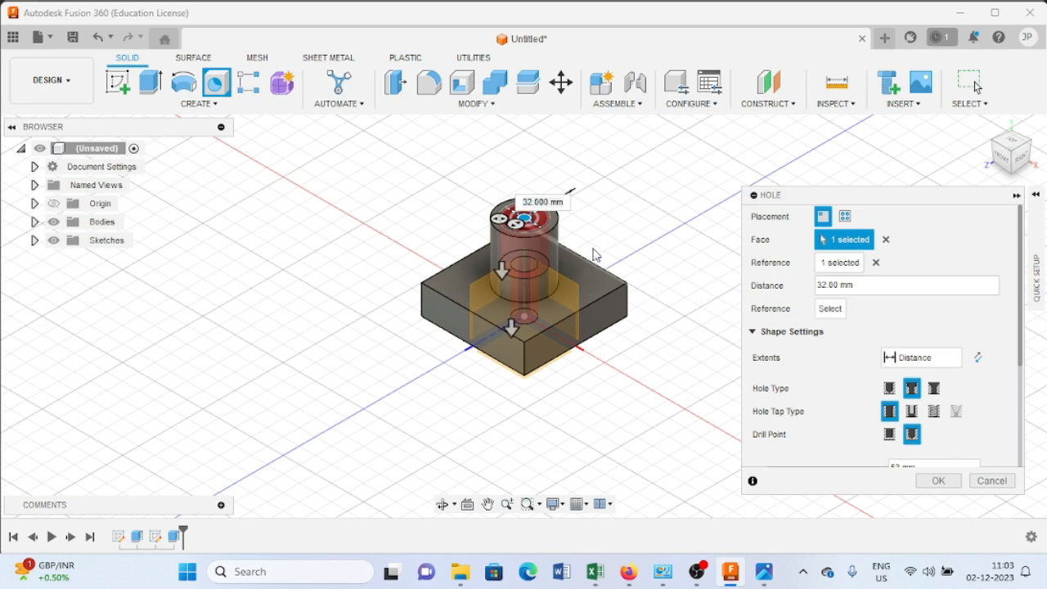
left_click(589, 307)
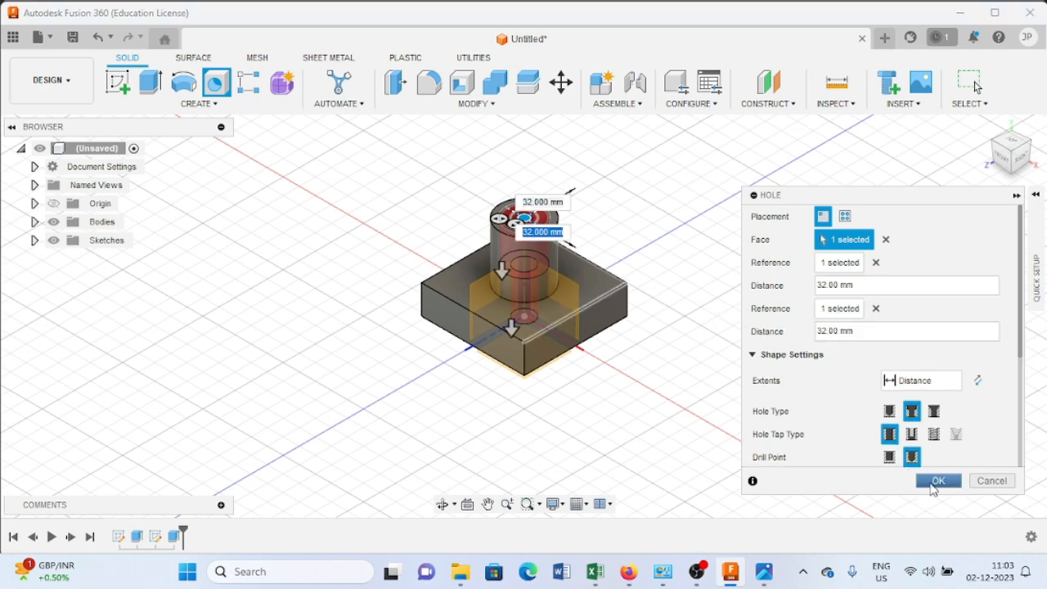
left_click(936, 481)
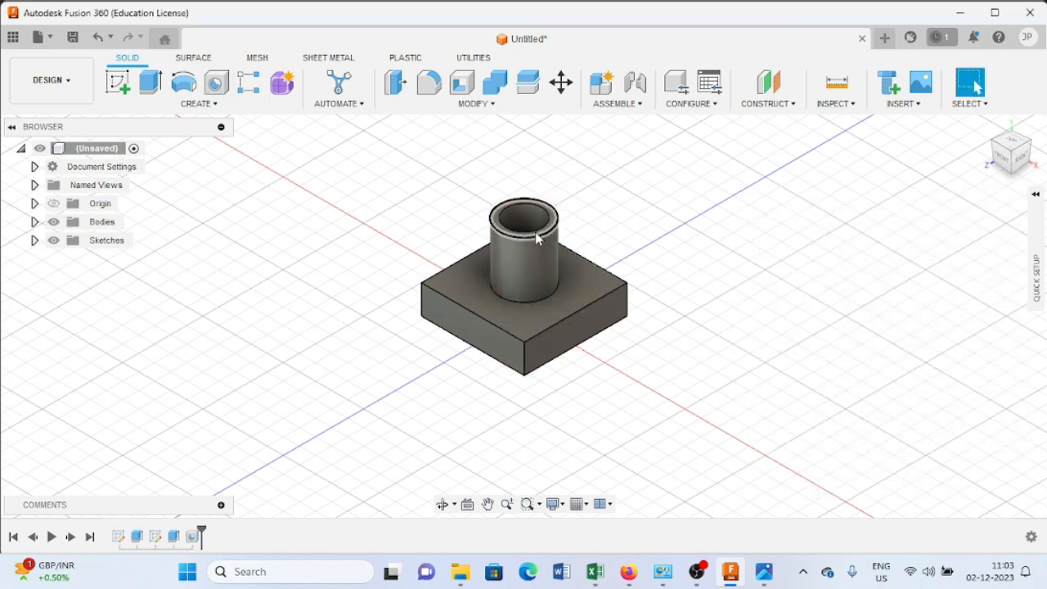
Step: Consult the reference drawing and sketch a 42 mm diameter circle centred at the origin on the cylinder's top face
middle_click_drag(709, 213, 760, 228, "shift")
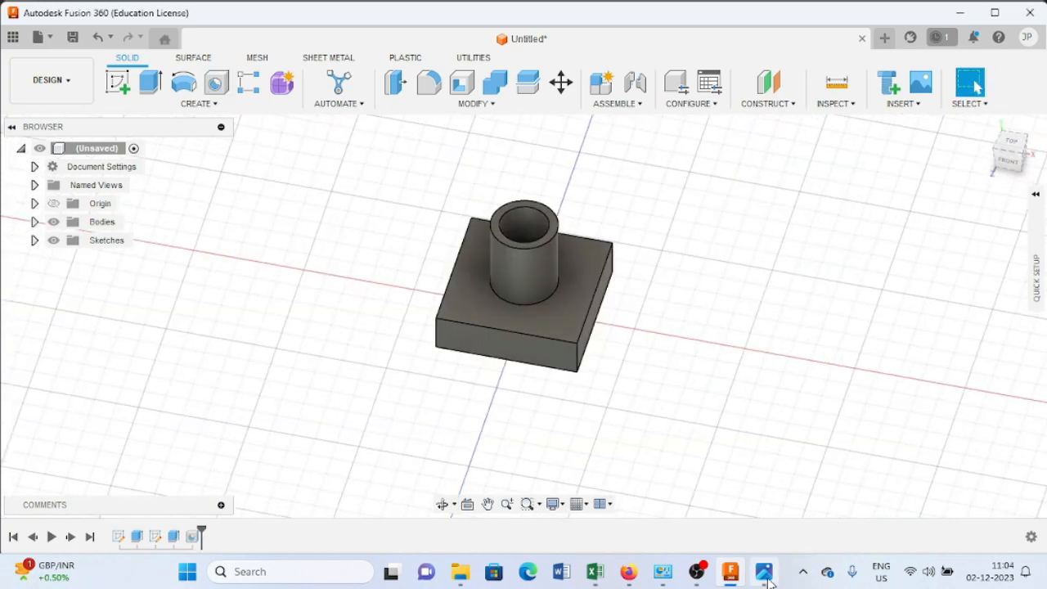
left_click(764, 575)
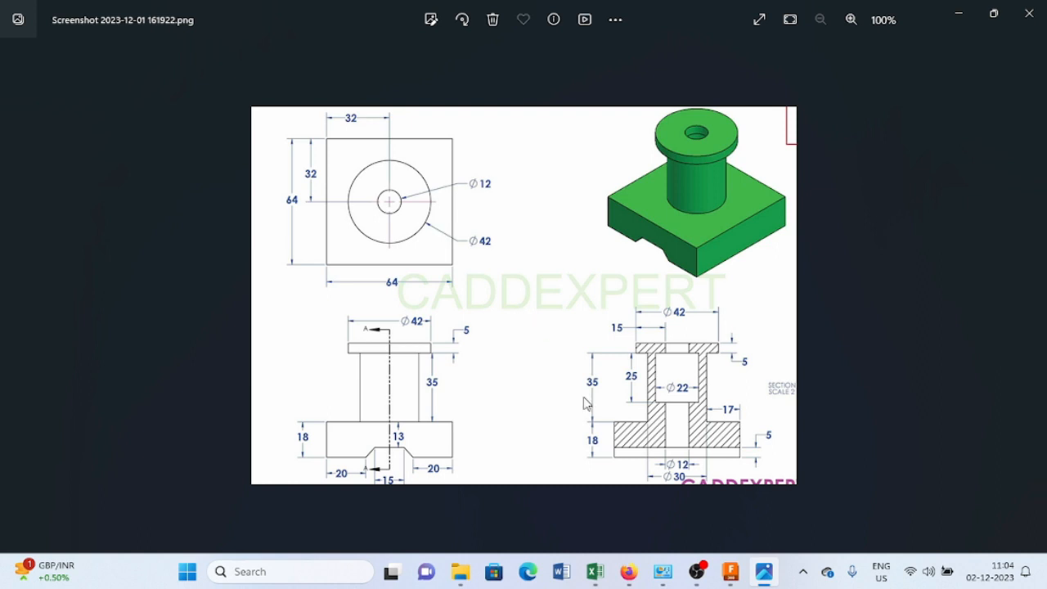
left_click(728, 575)
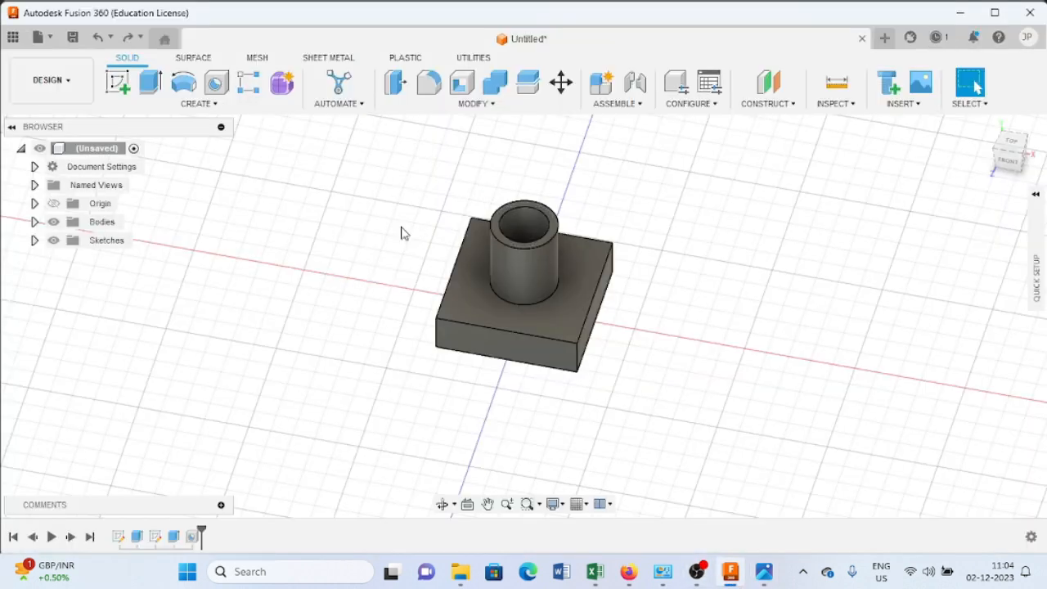
left_click(128, 92)
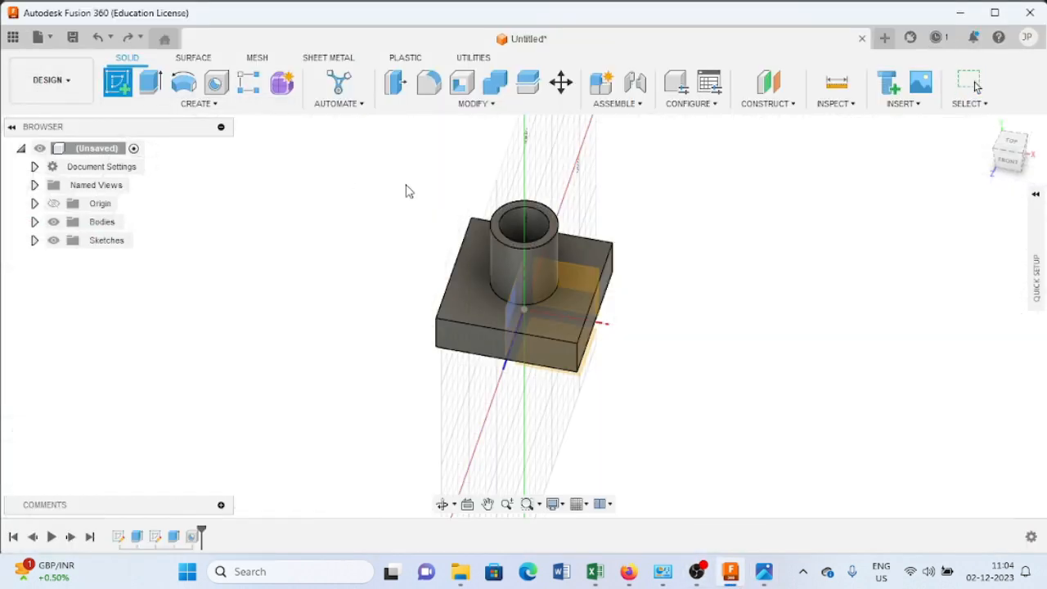
left_click(501, 238)
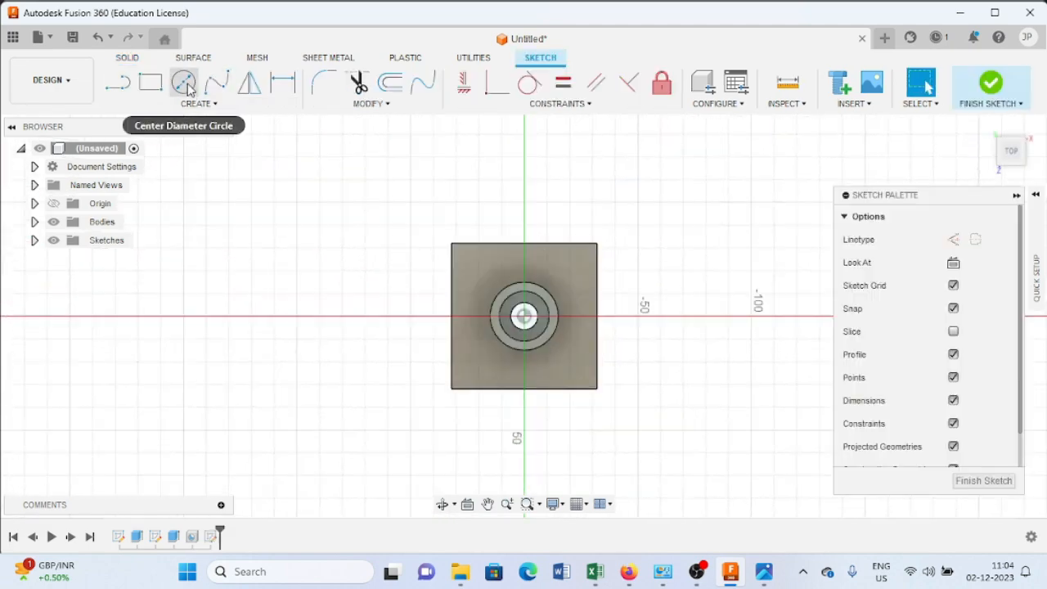
left_click(185, 84)
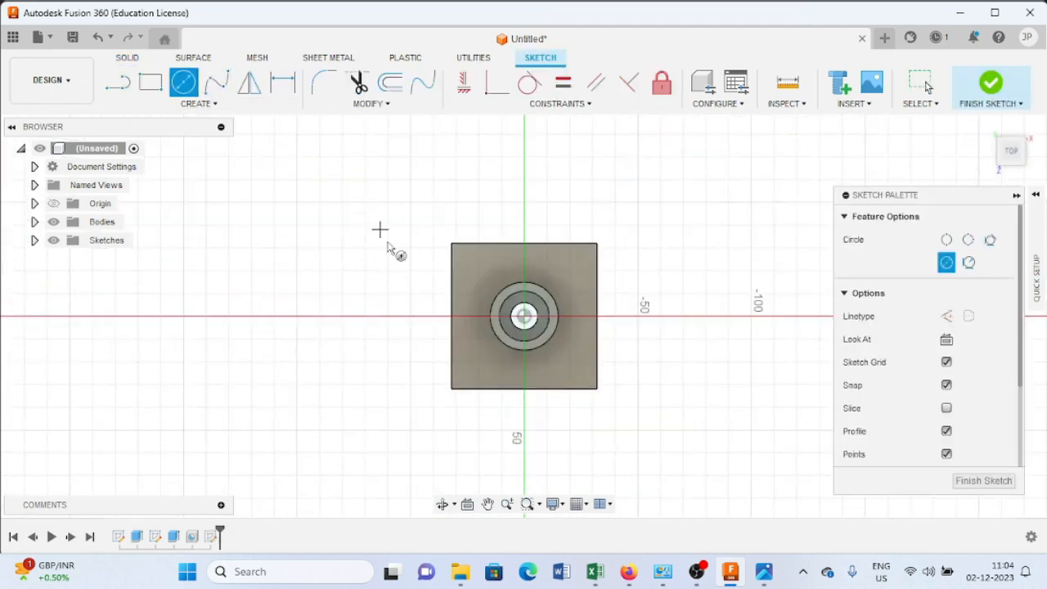
left_click(524, 317)
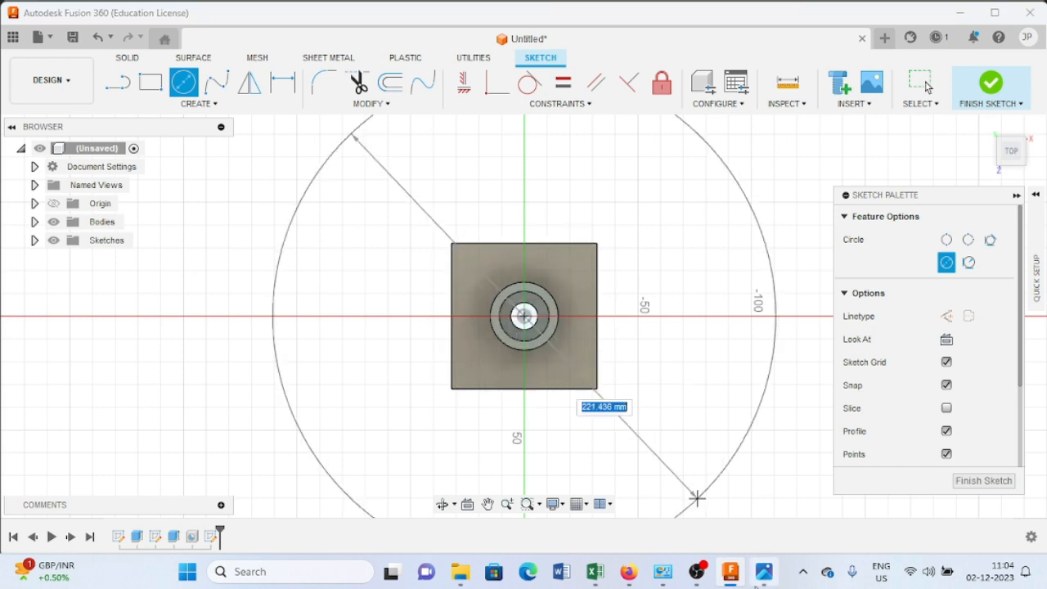
left_click(763, 570)
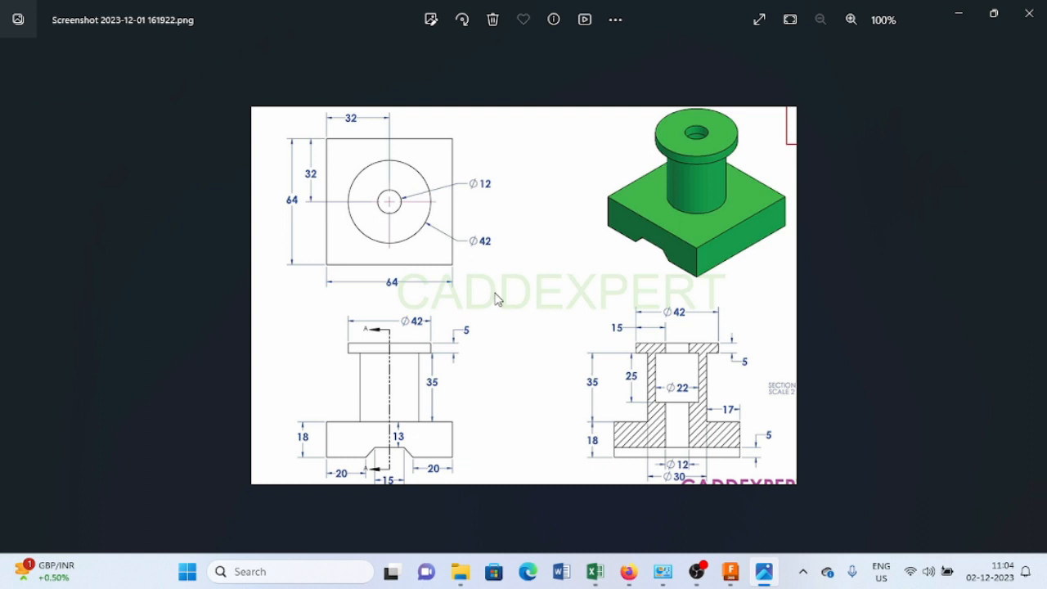
left_click(730, 571)
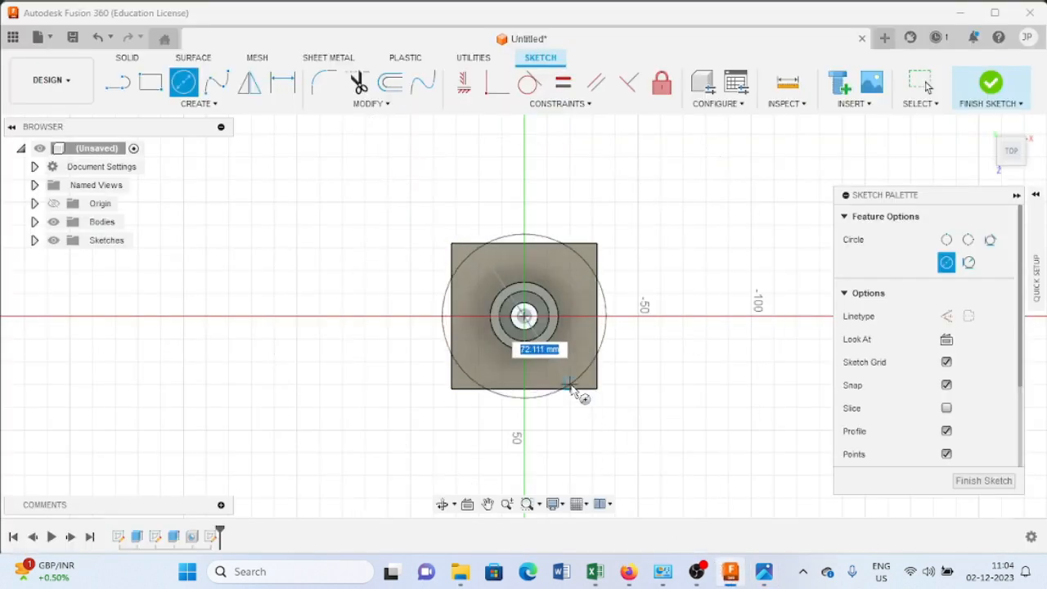
type("42")
key("Return")
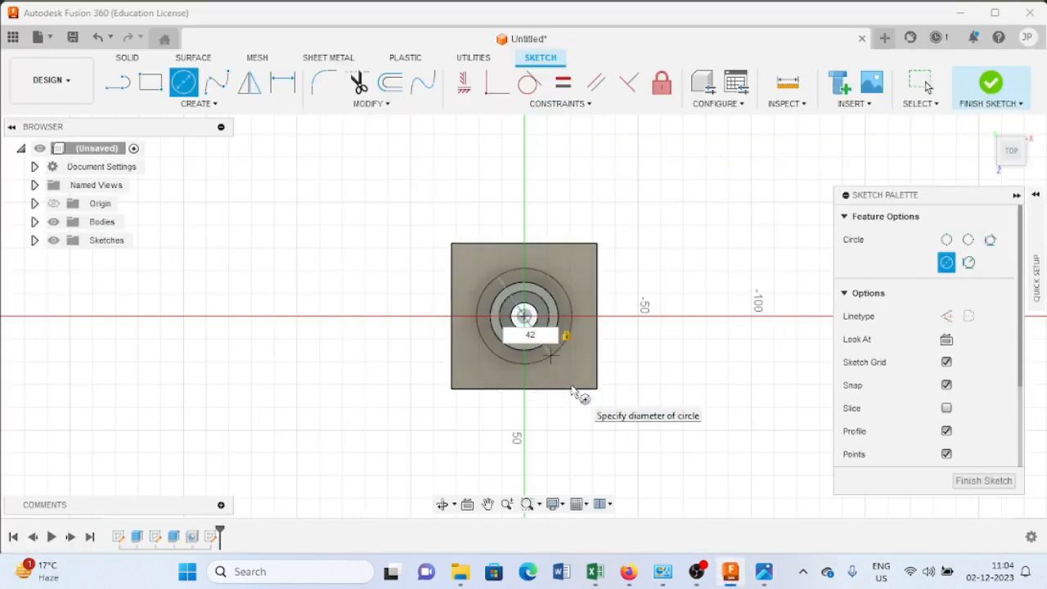
key("Escape")
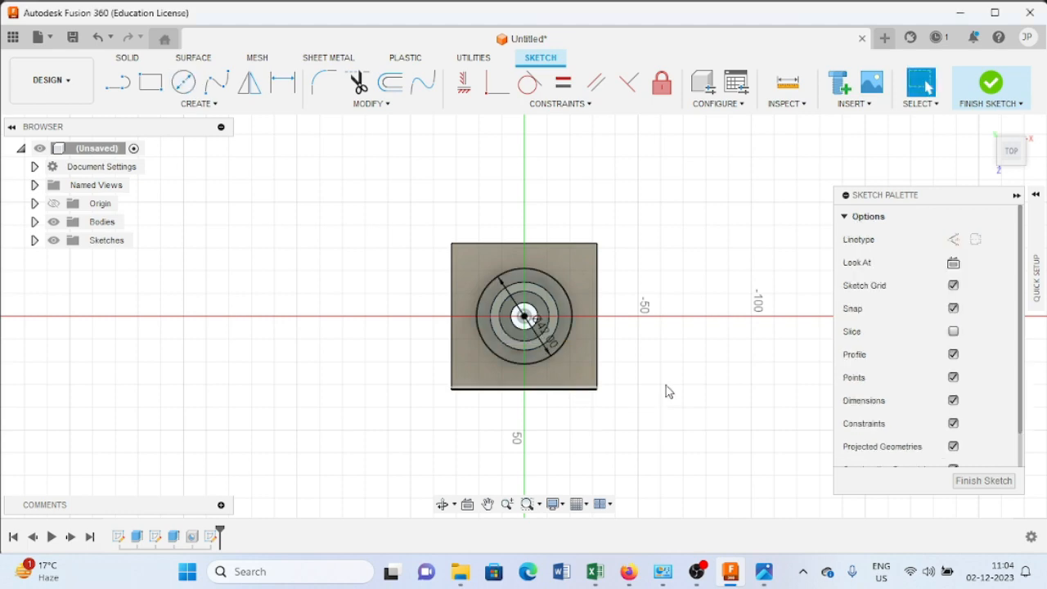
Step: Check the flange thickness in the reference drawing and extrude all three profiles inside the 42 mm circle upward 5 mm, joined to the cylinder
left_click(1001, 89)
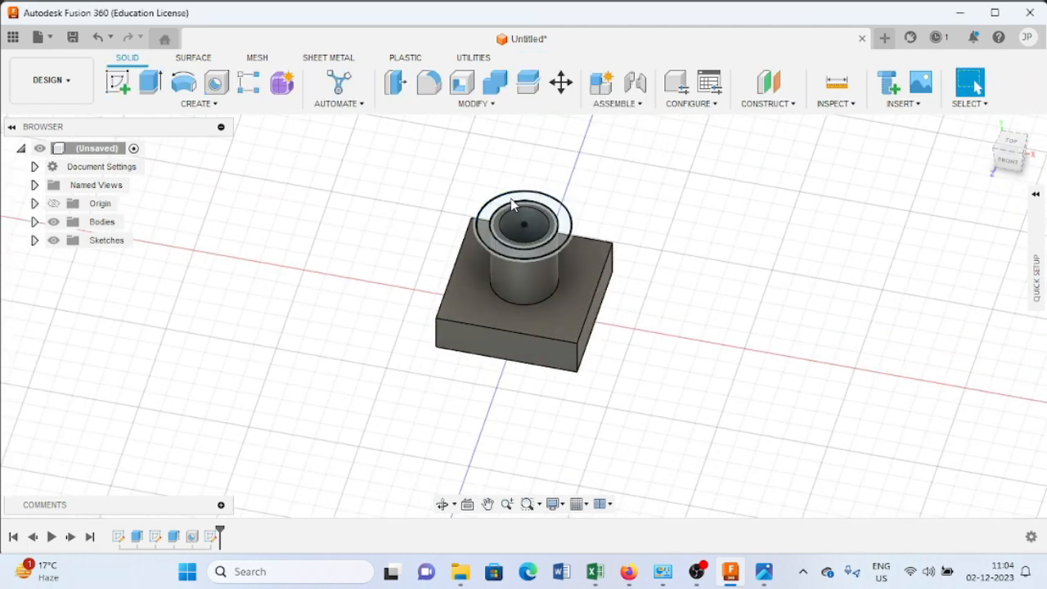
left_click(150, 82)
left_click(482, 235)
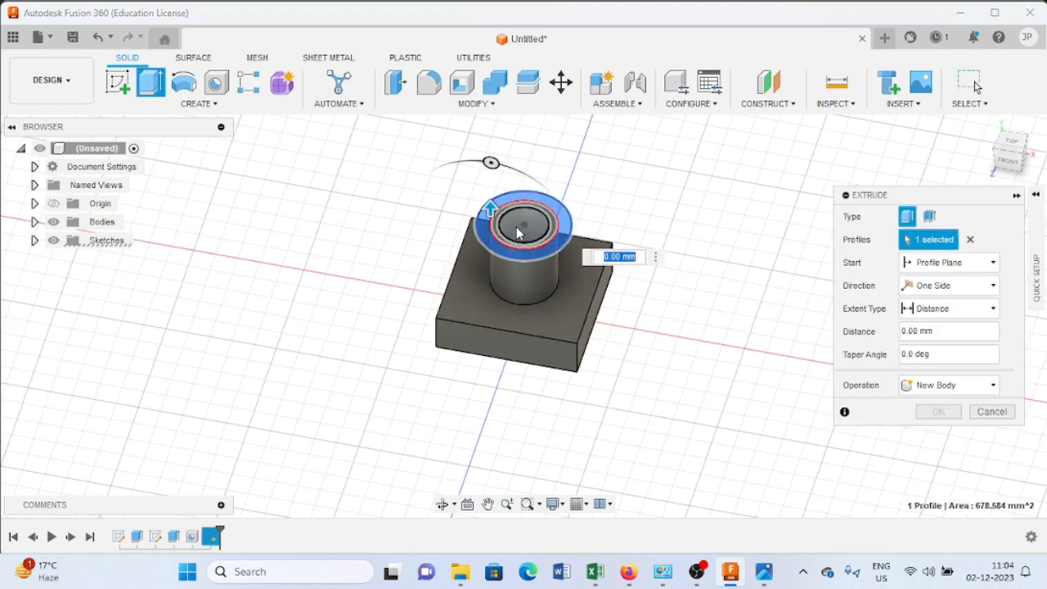
left_click(505, 238)
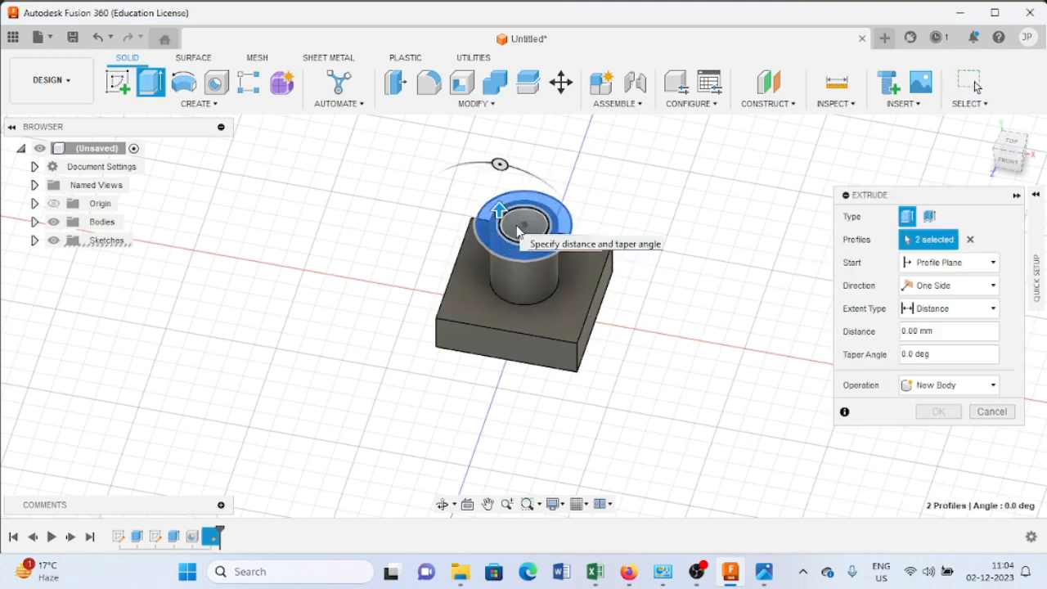
left_click(520, 229)
type("13")
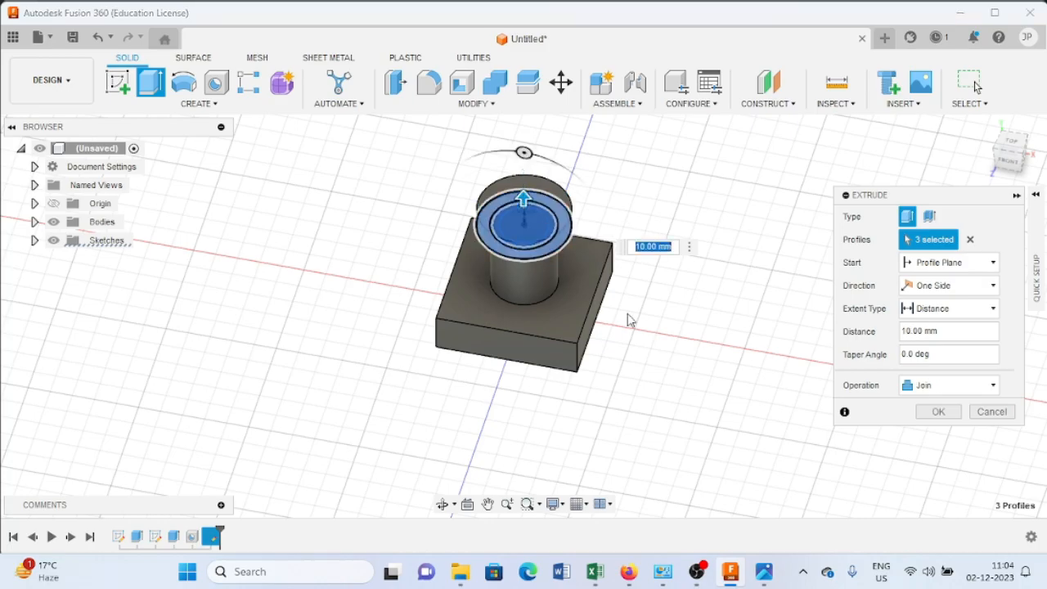
left_click(763, 572)
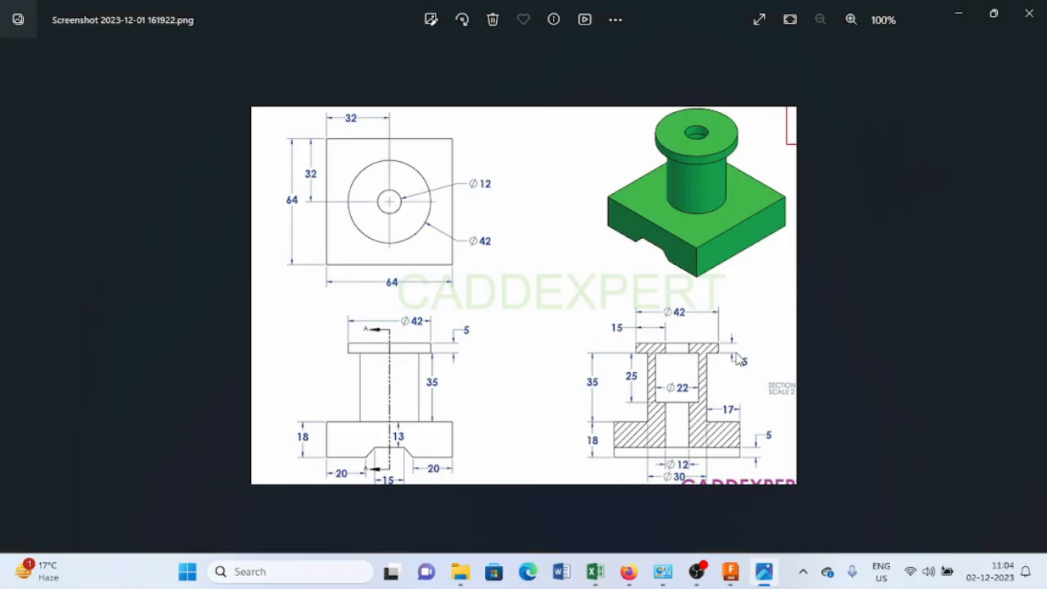
left_click(730, 572)
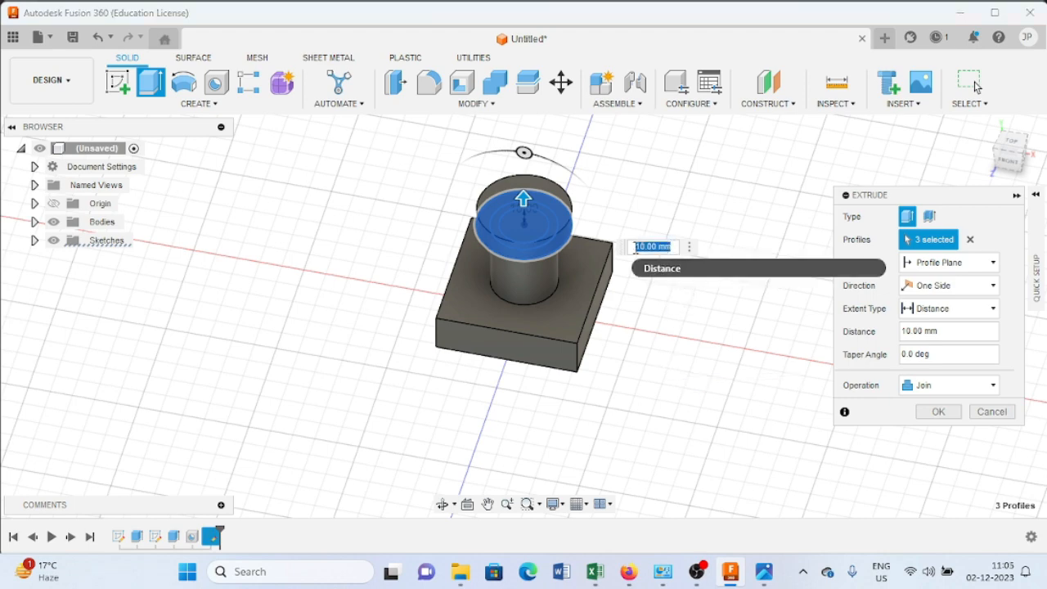
key("Return")
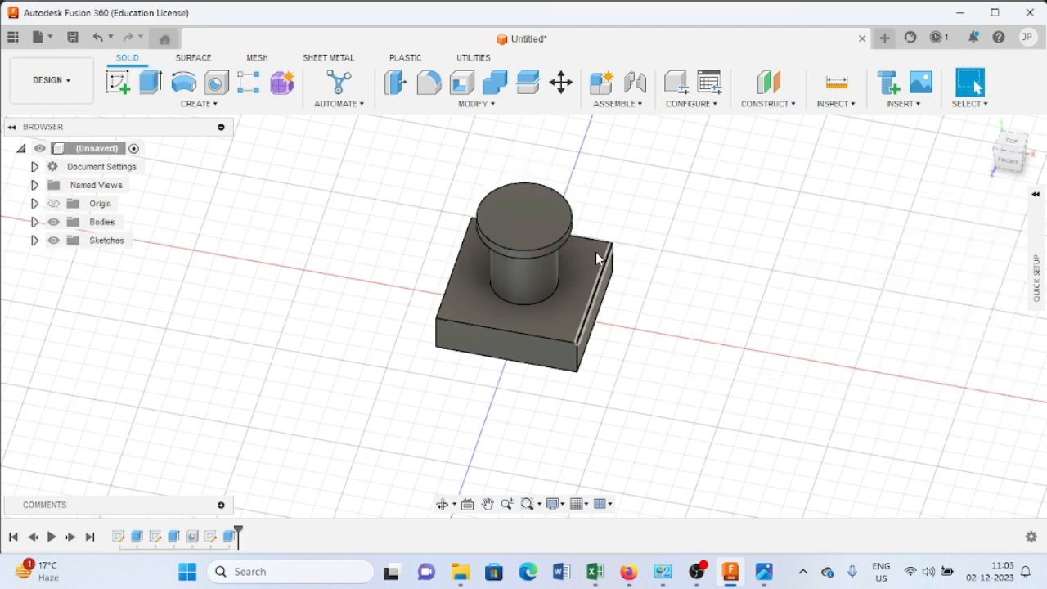
Step: Check the bore diameter in the reference drawing and sketch a 12 mm diameter circle centred at the origin on the flange's top face
left_click(515, 217)
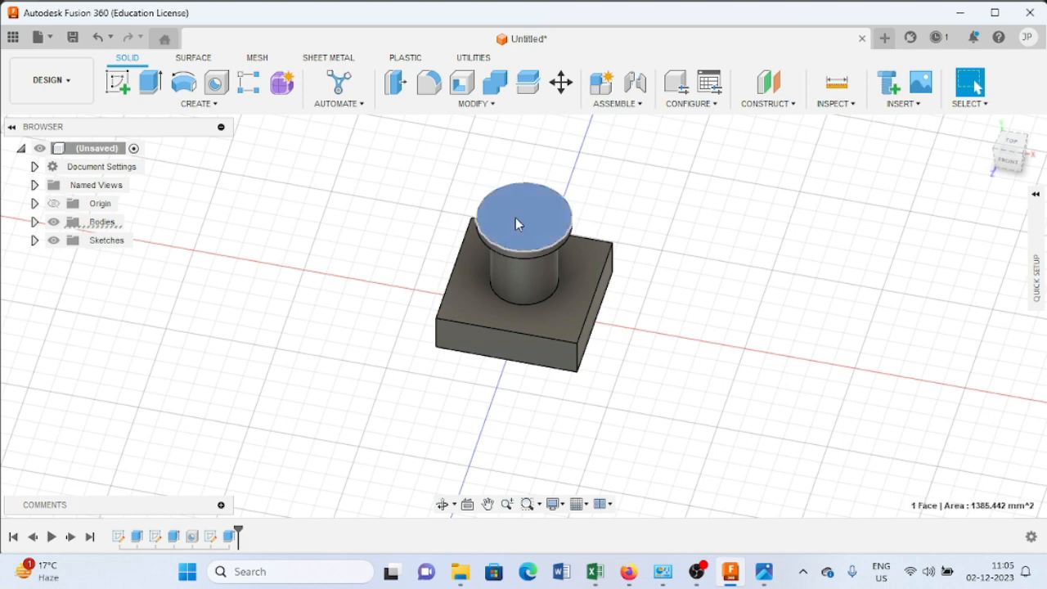
left_click(121, 87)
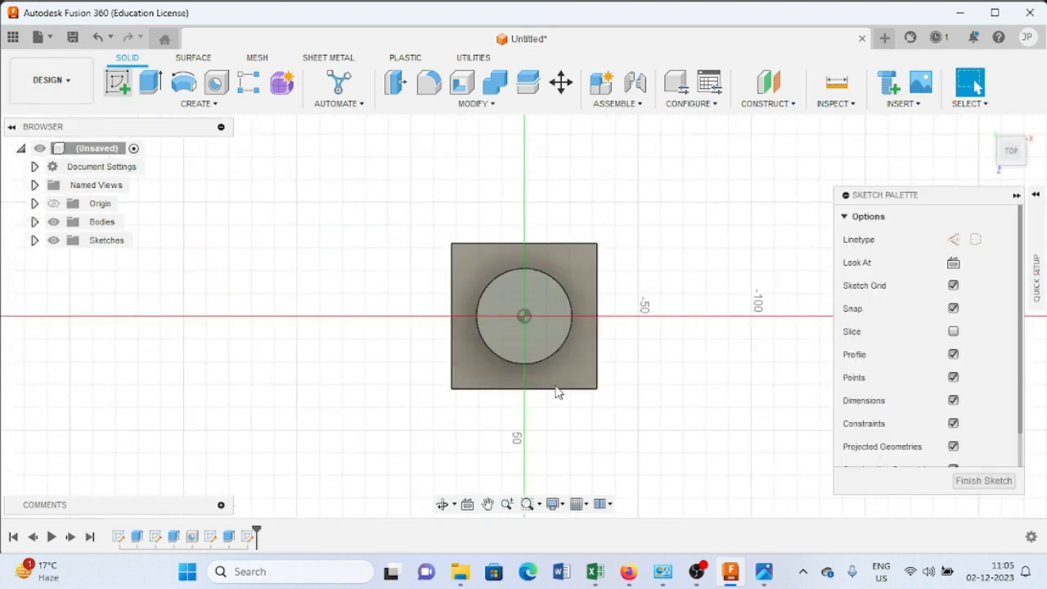
left_click(764, 571)
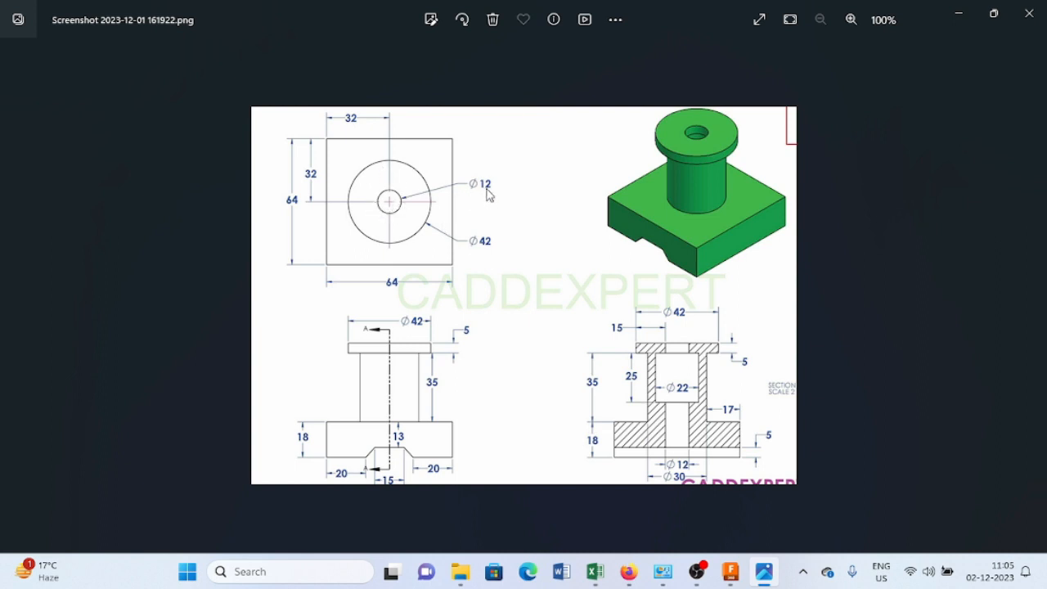
left_click(731, 571)
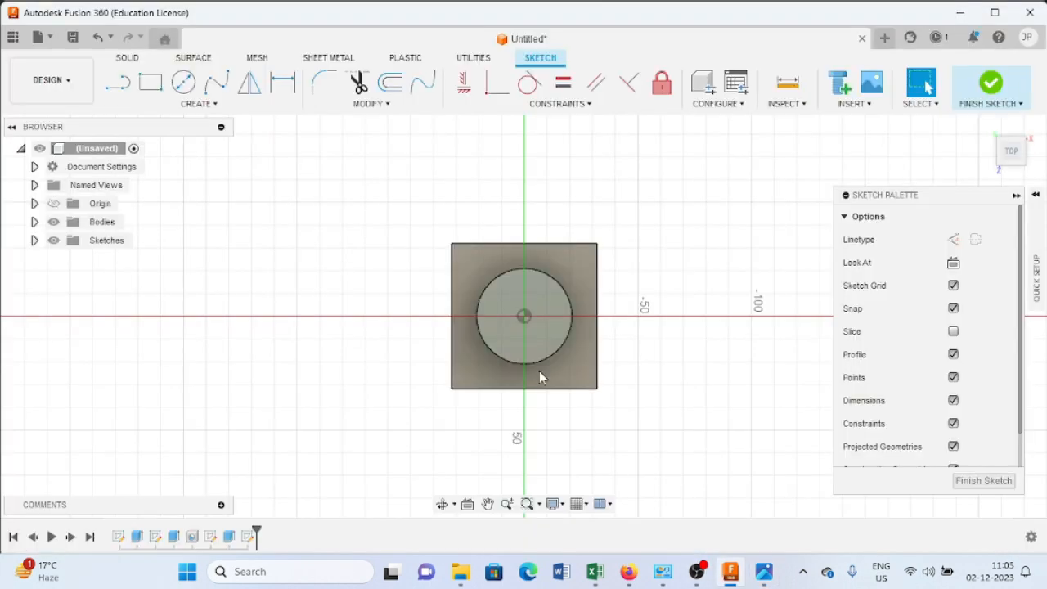
left_click(183, 86)
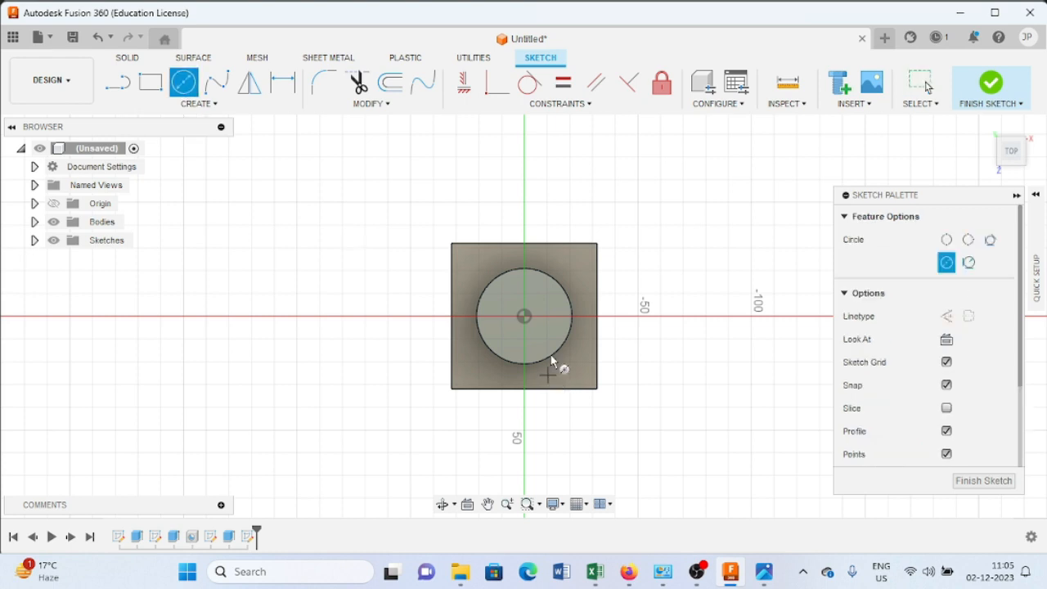
left_click(525, 317)
type("12")
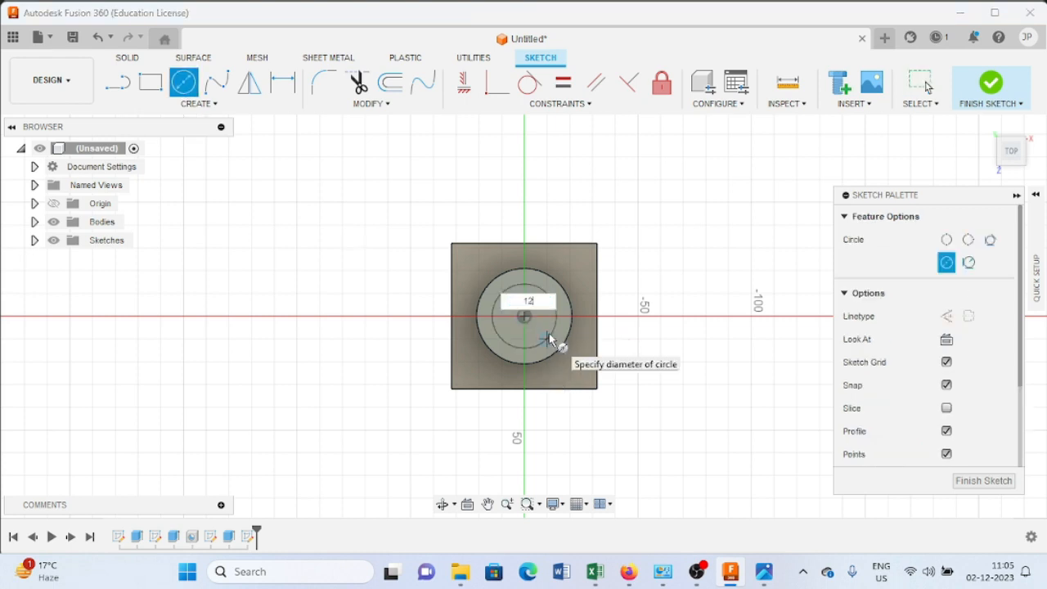
key("Return")
key("Escape")
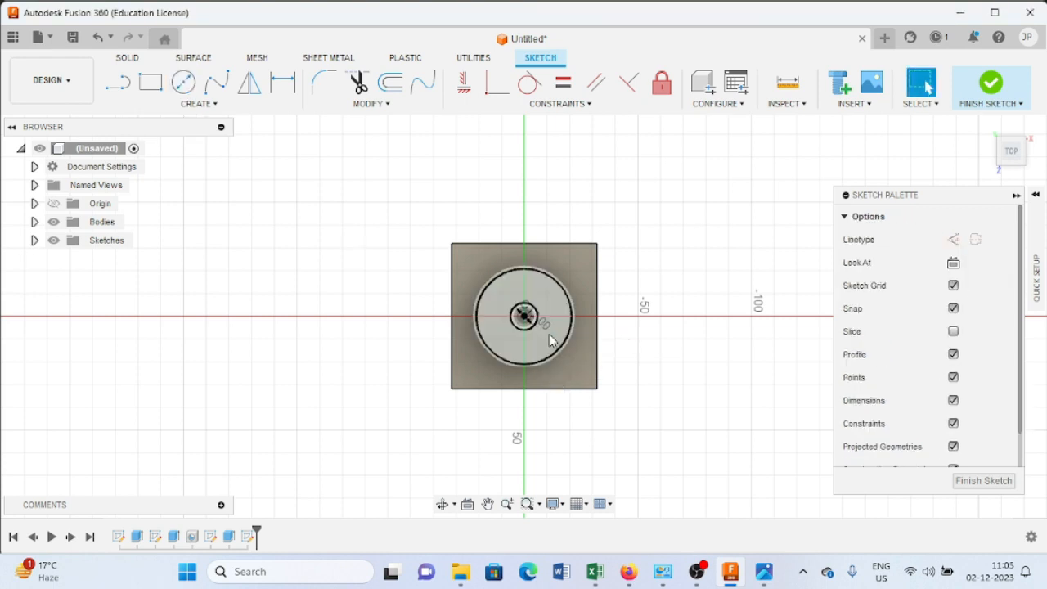
left_click(990, 82)
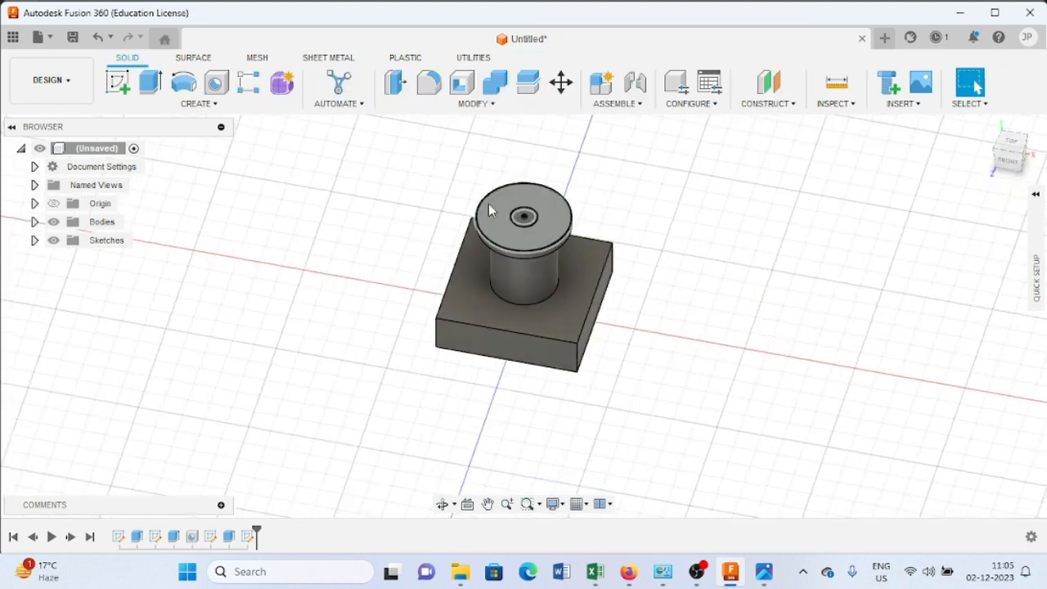
Step: Cut the 12 mm circle 5 mm down through the flange with Extrude
left_click(149, 81)
left_click(518, 220)
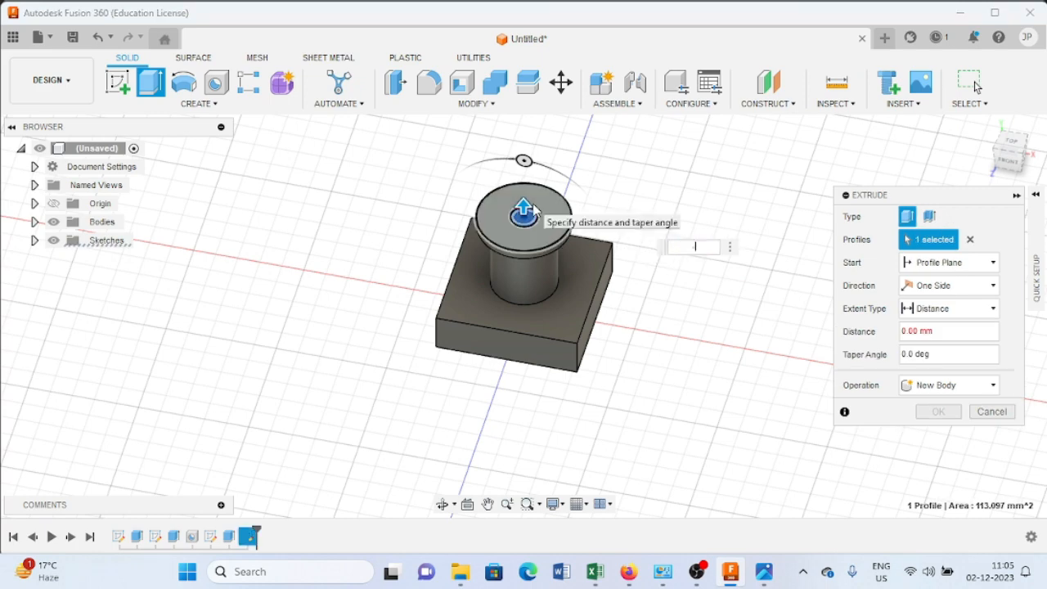
type("-5")
key("Return")
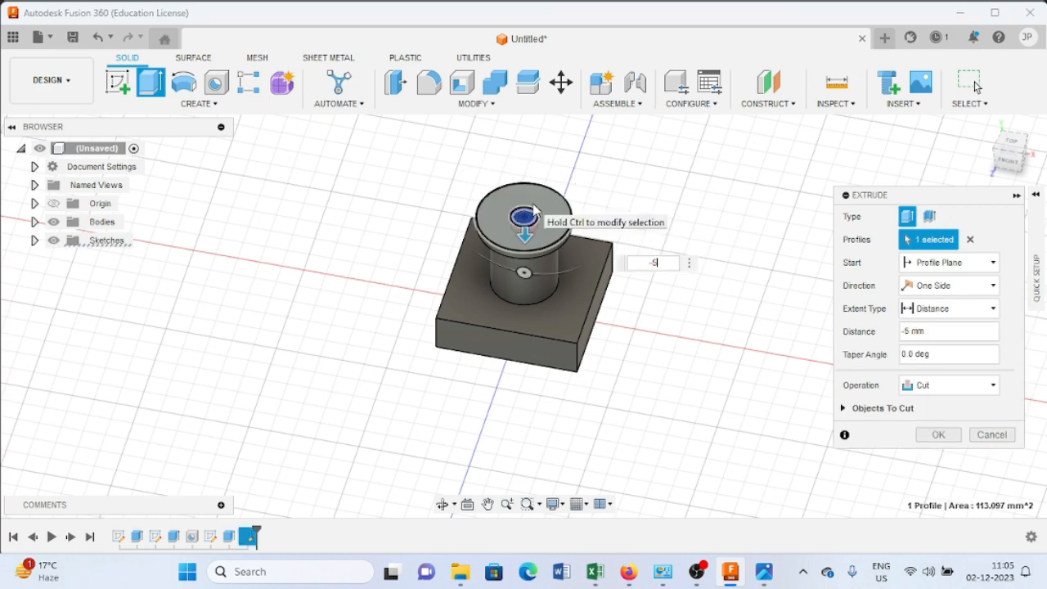
left_click(938, 434)
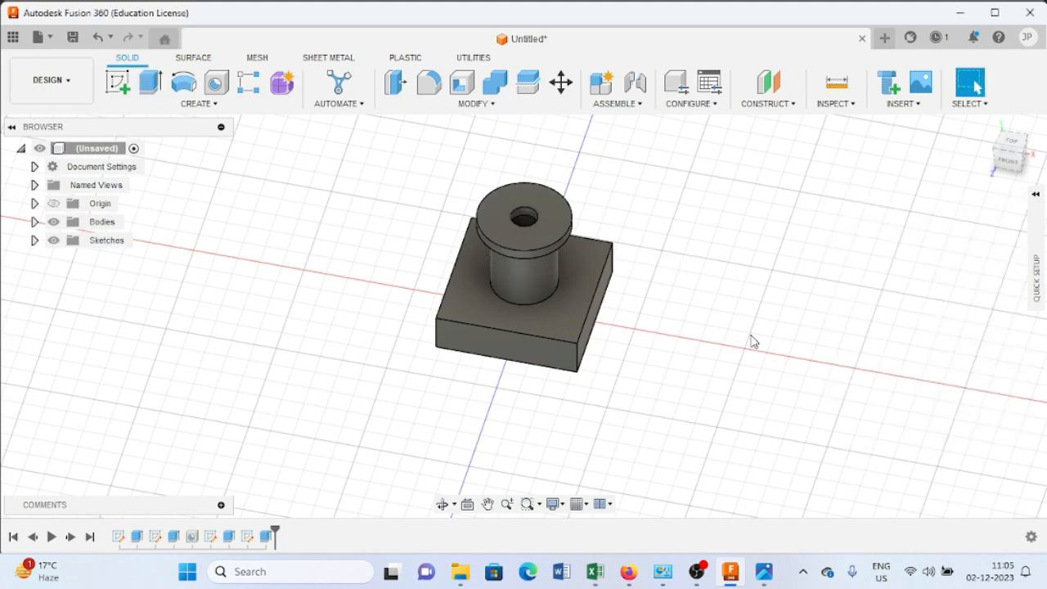
Step: Check the bottom groove's dimensions in the reference drawing and start a sketch on the front face of the square base
middle_click_drag(645, 258, 672, 219, "shift")
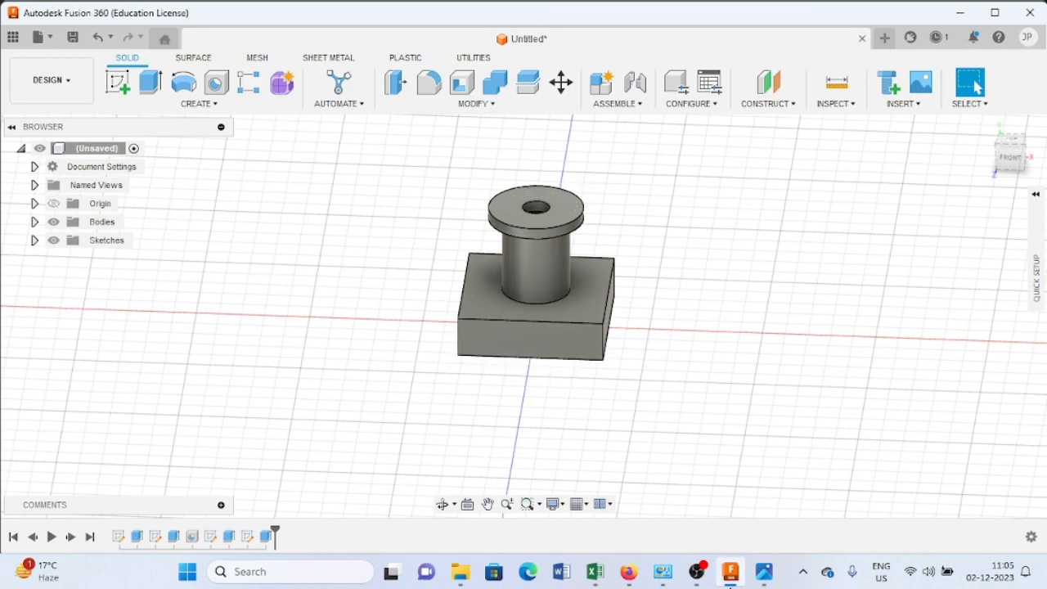
left_click(764, 571)
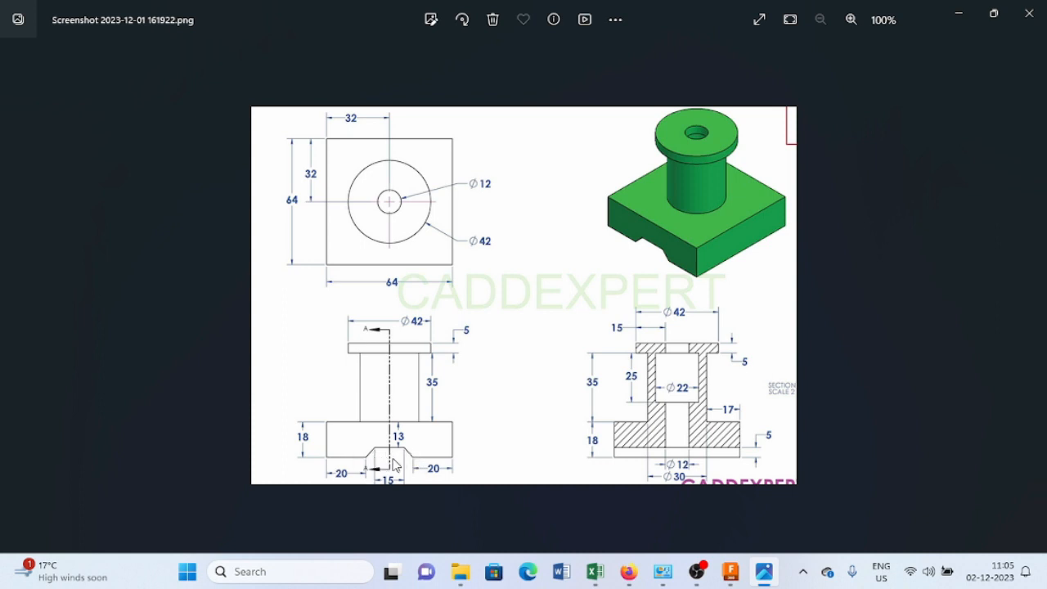
left_click(744, 577)
left_click(534, 342)
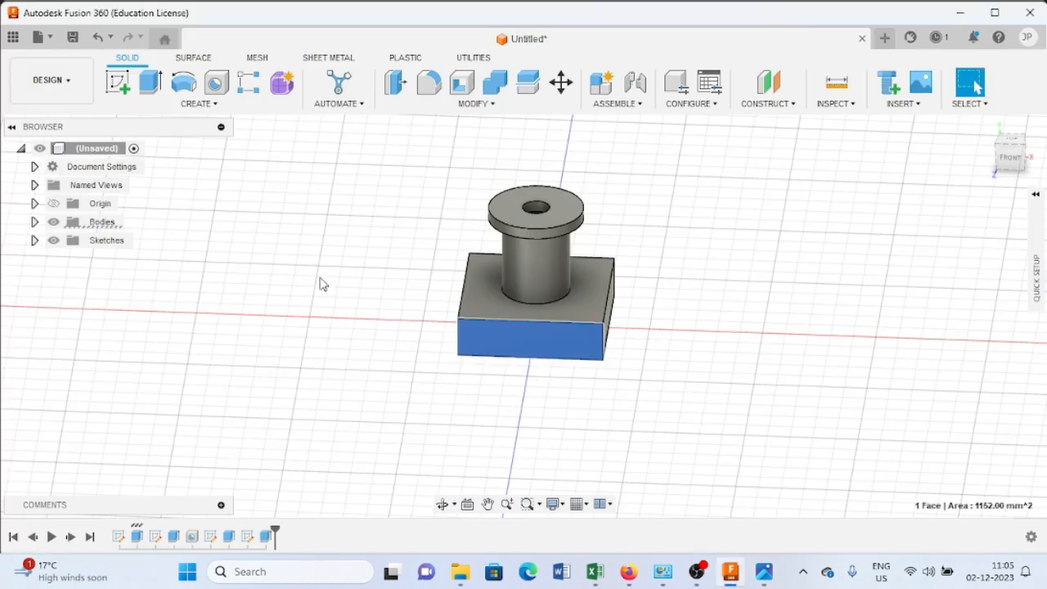
left_click(127, 95)
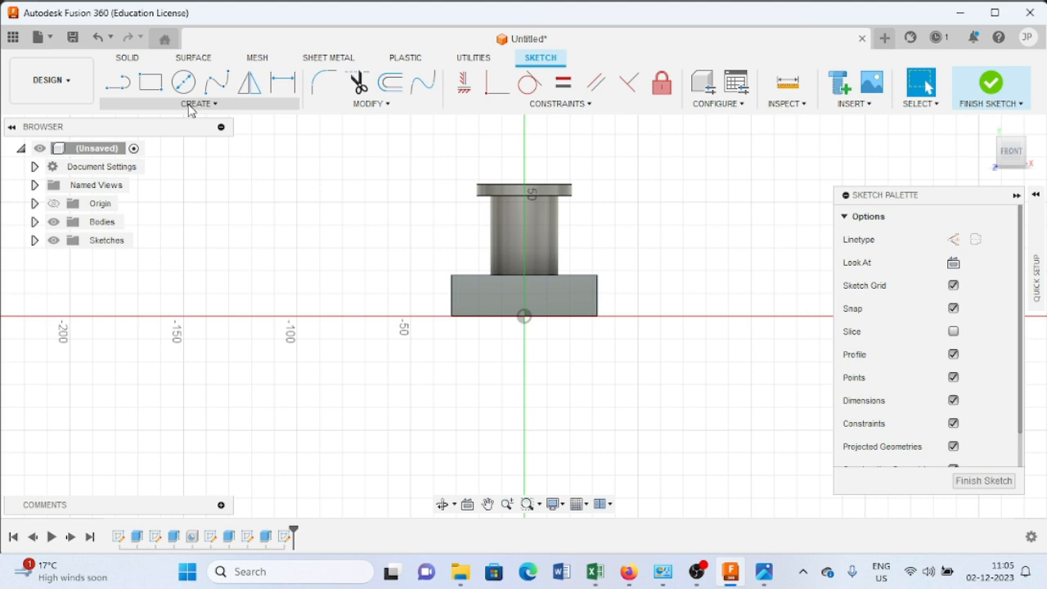
Step: Sketch a center rectangle 24 mm wide and 10 mm high, centred at the origin on the base's bottom edge
left_click(150, 82)
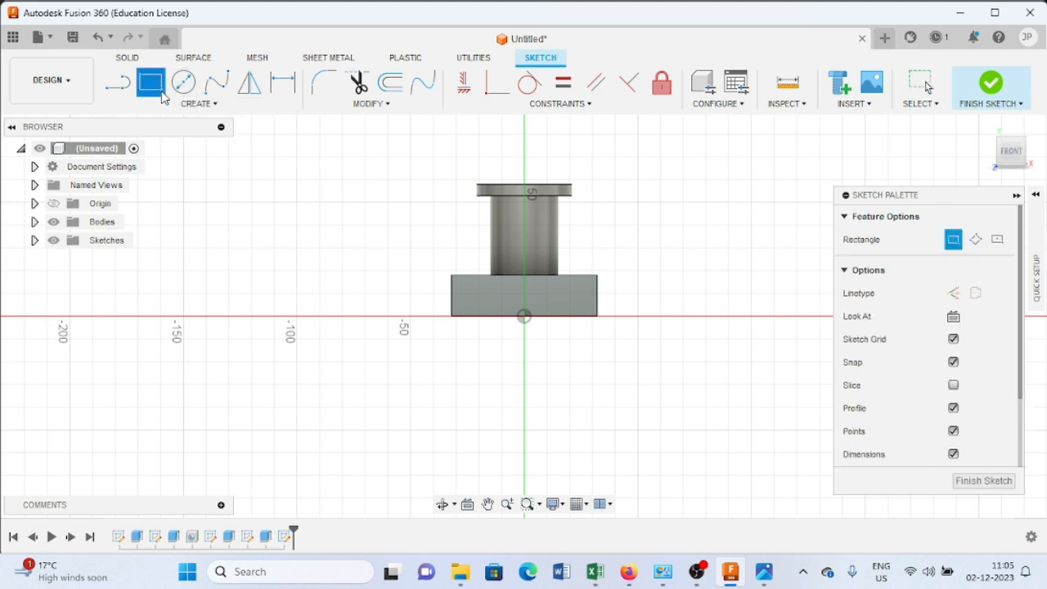
left_click(997, 239)
left_click(524, 316)
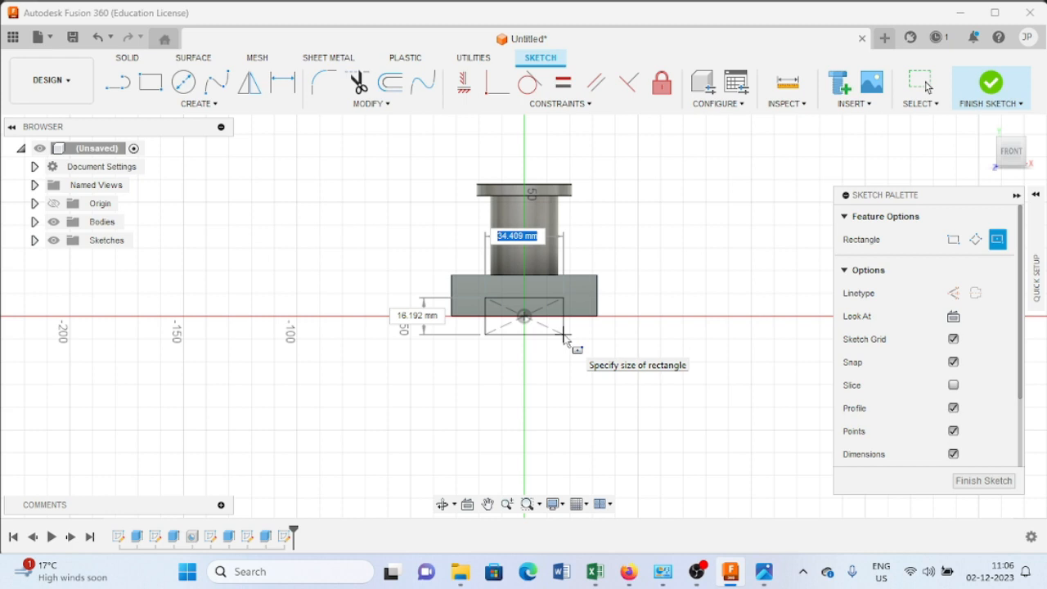
type("24")
key("Tab")
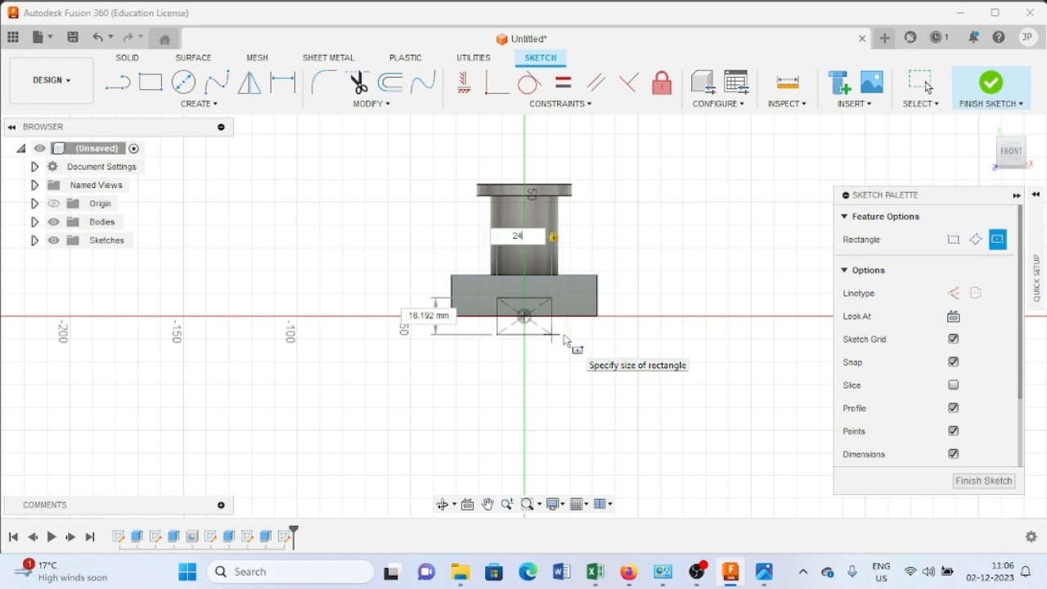
type("4")
key("Tab")
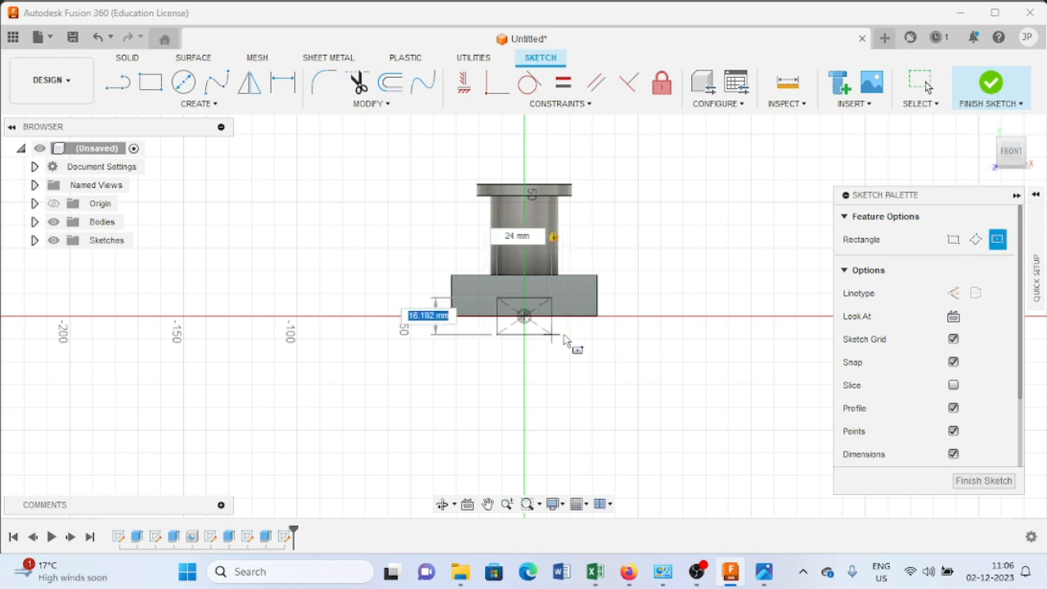
type("10")
key("Tab")
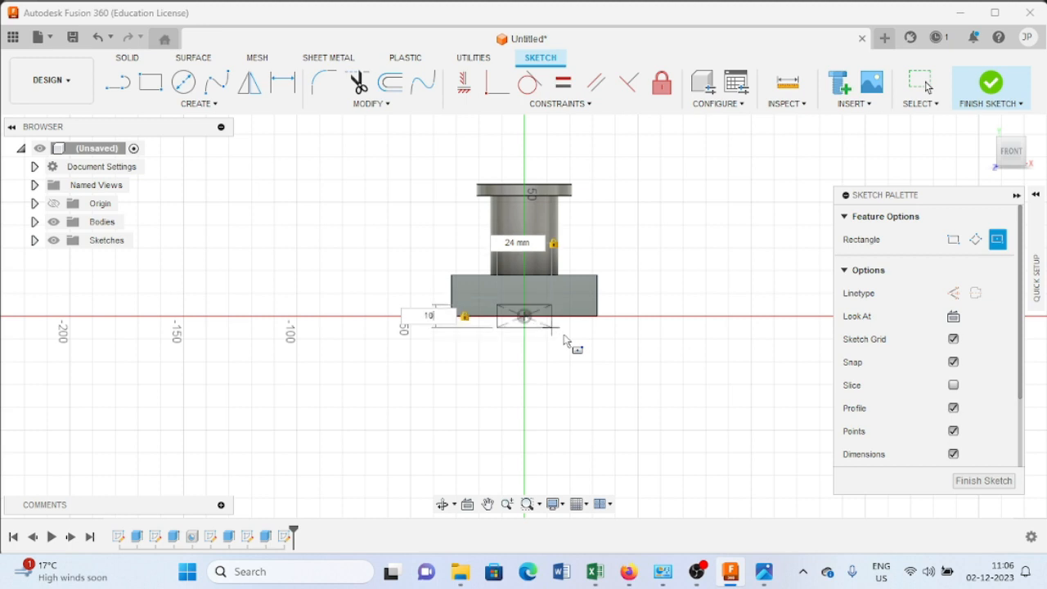
key("Return")
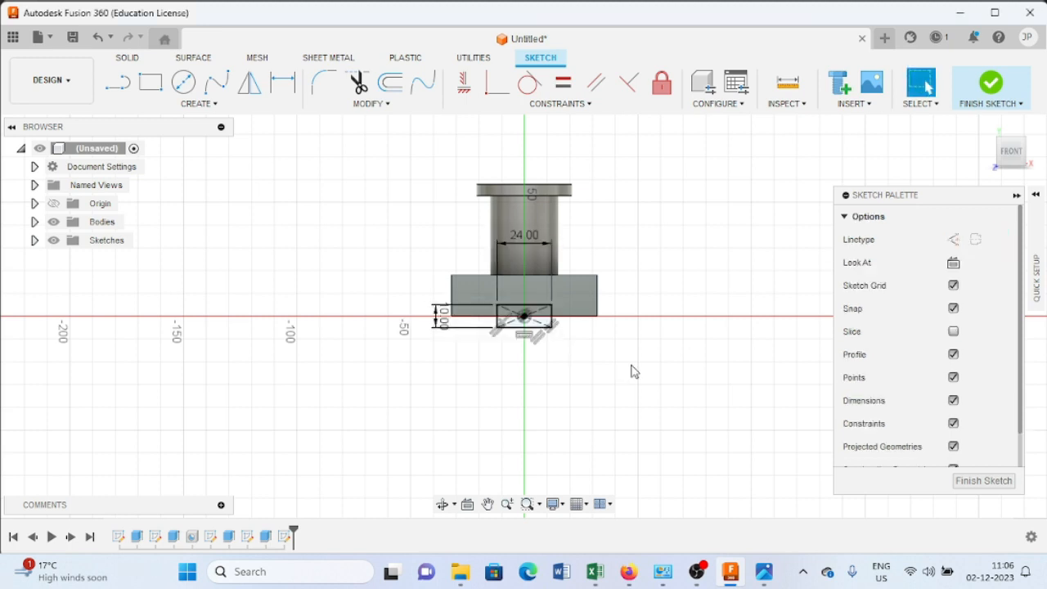
Step: Trim away the part of the rectangle below the base and finish the sketch
scroll(662, 371, "up", 2)
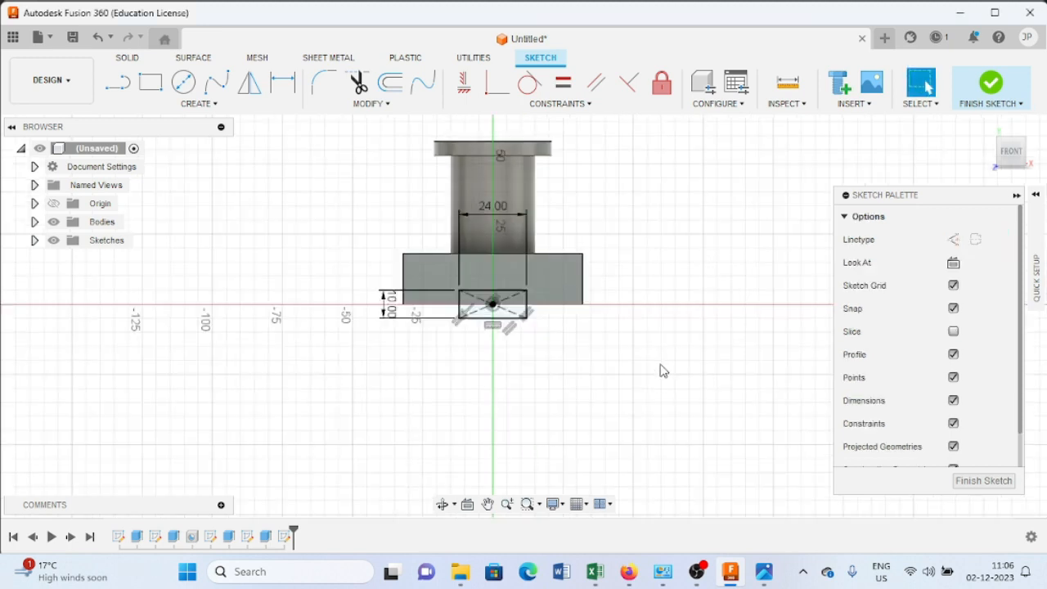
left_click(356, 85)
left_click(491, 318)
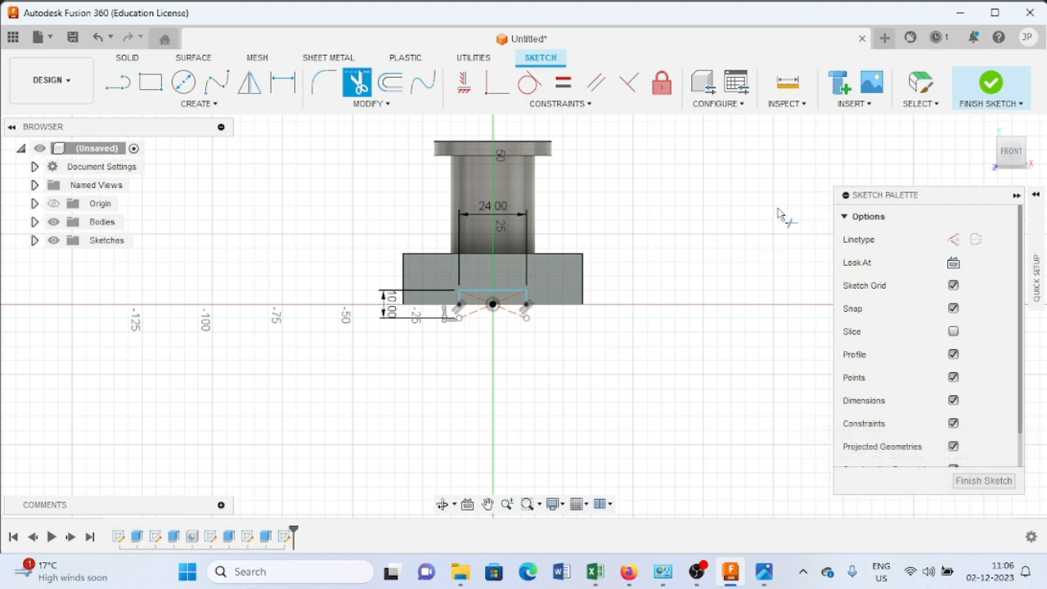
left_click(991, 85)
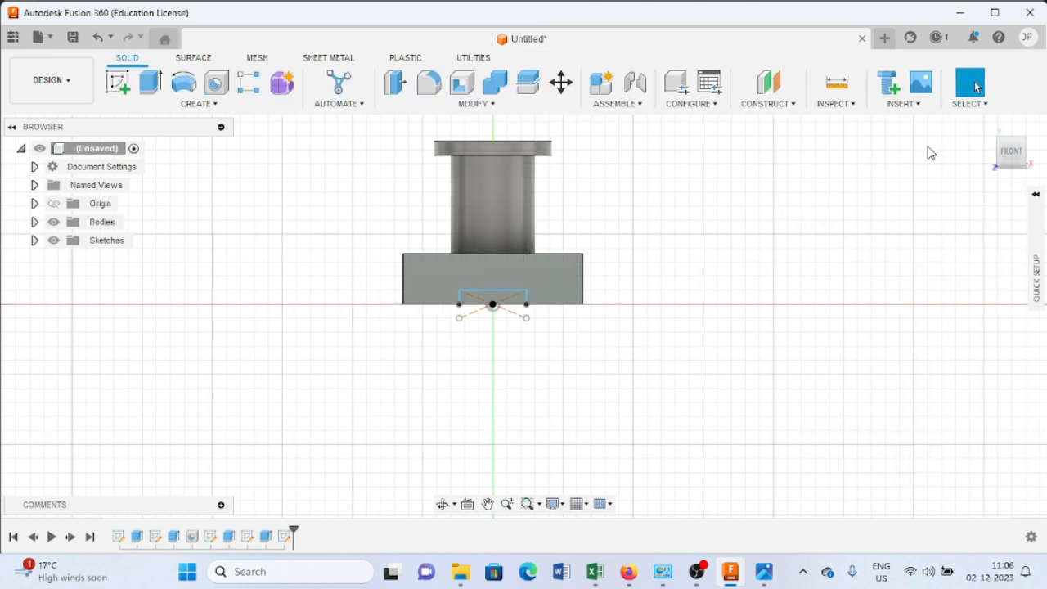
Step: Cut the groove profile 64 mm through the square base with Extrude
left_click(988, 127)
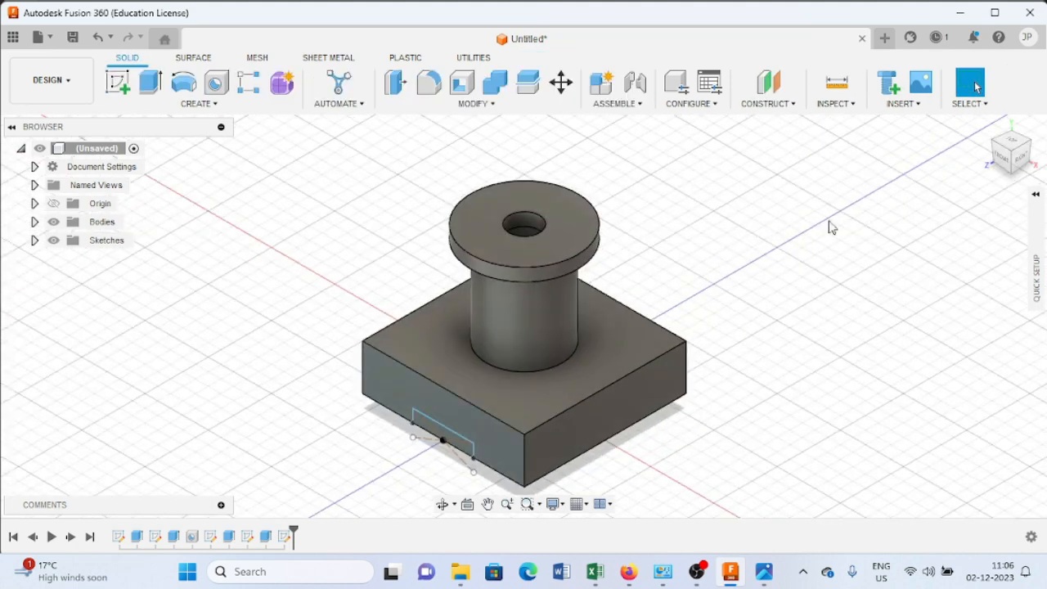
left_click(151, 81)
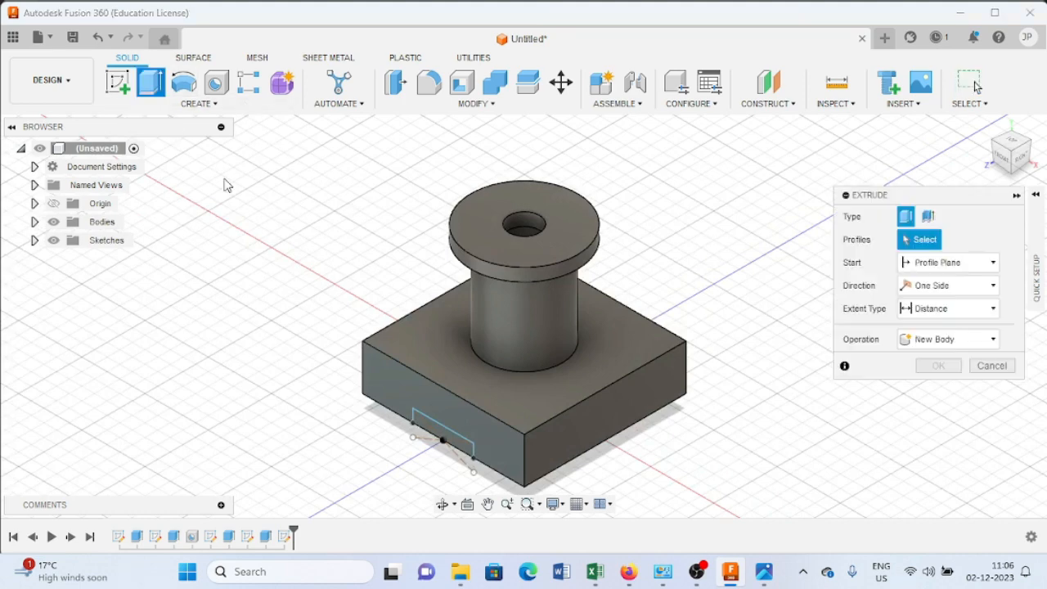
left_click(431, 431)
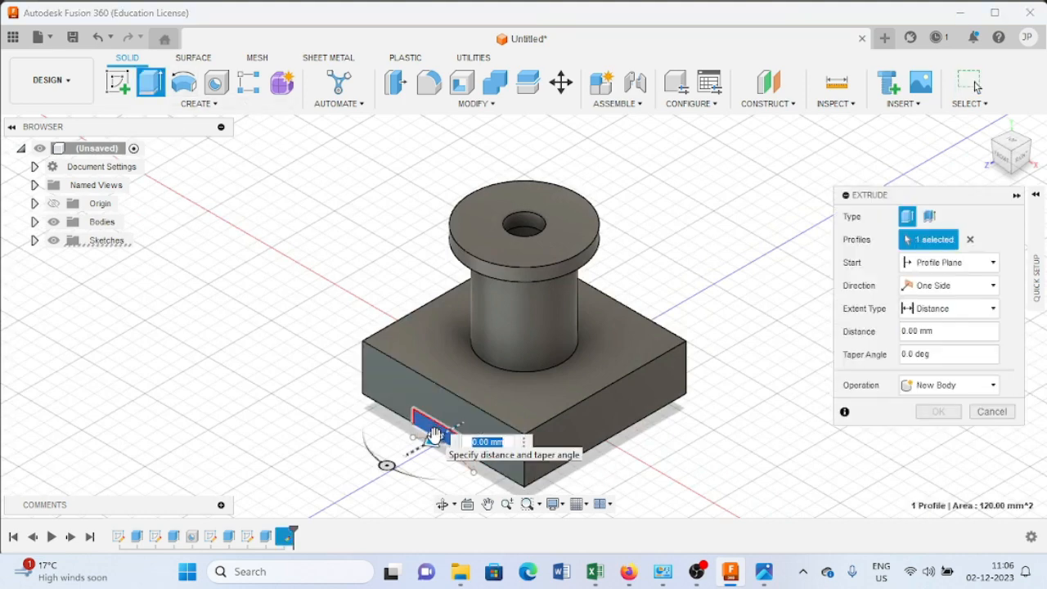
left_click_drag(433, 433, 676, 344)
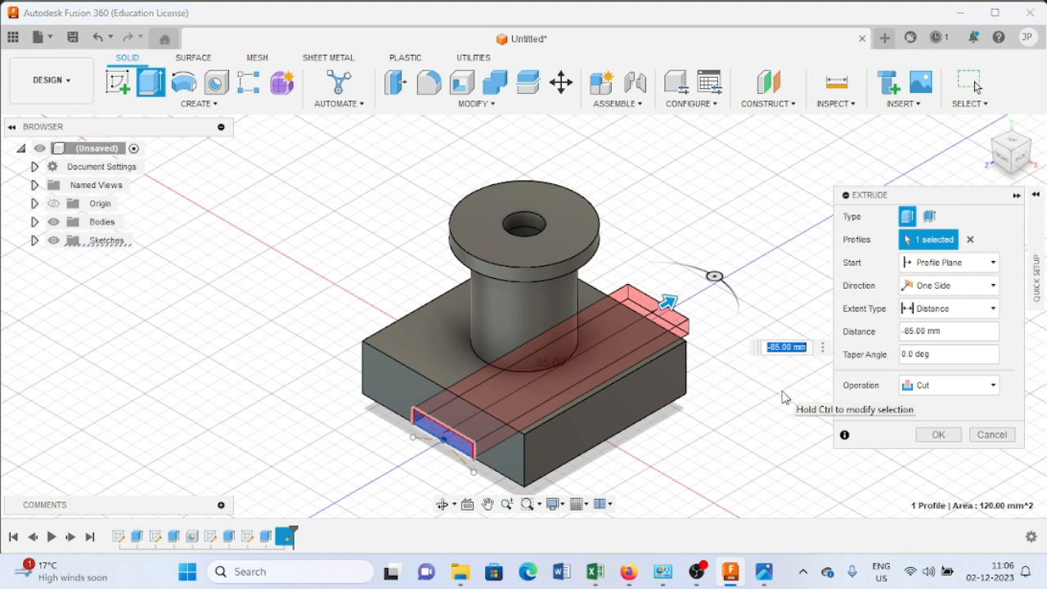
type("-64")
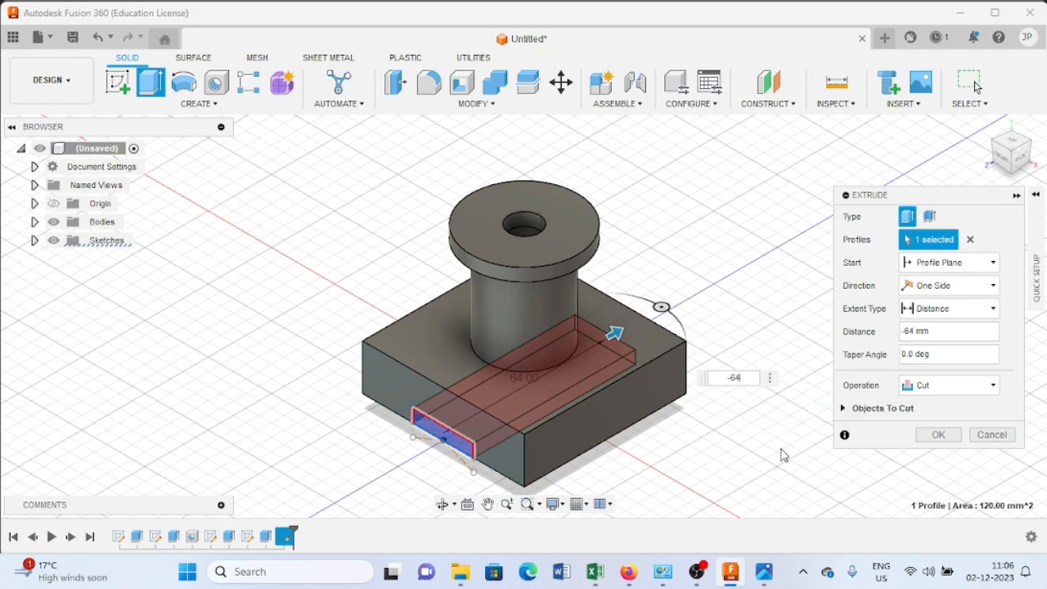
middle_click_drag(781, 455, 732, 448, "shift")
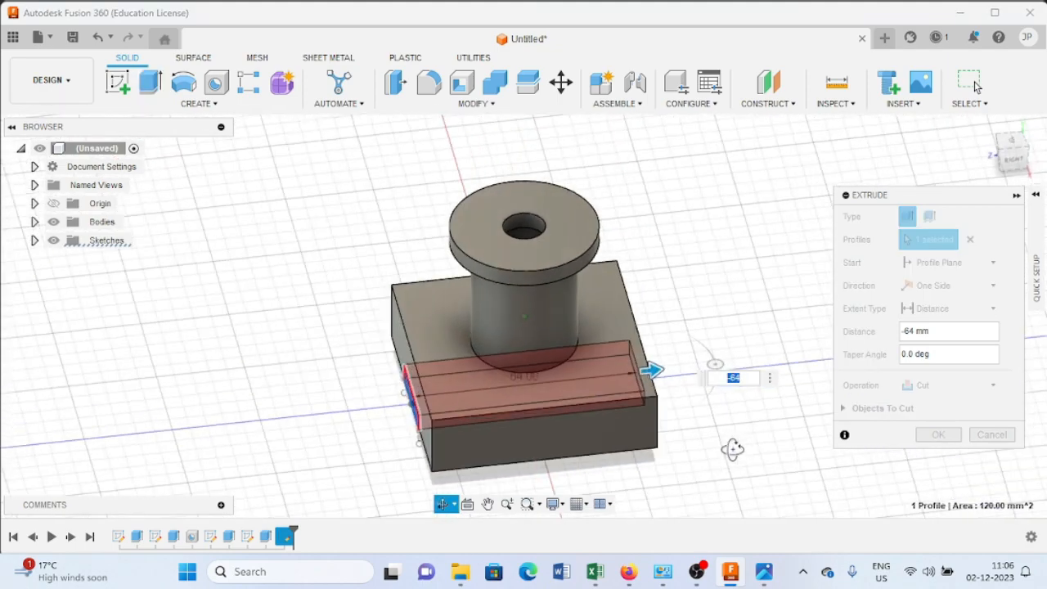
left_click(937, 434)
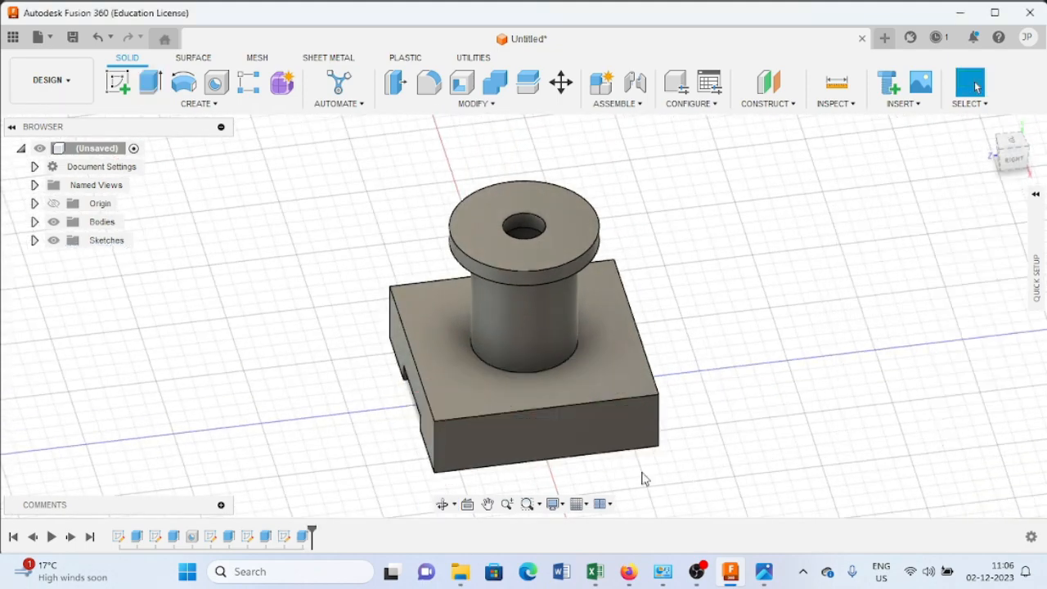
Step: Chamfer one upper inner edge of the bottom groove with the Two Distance type, using 4.5 mm and 5 mm per the reference drawing
left_click(477, 104)
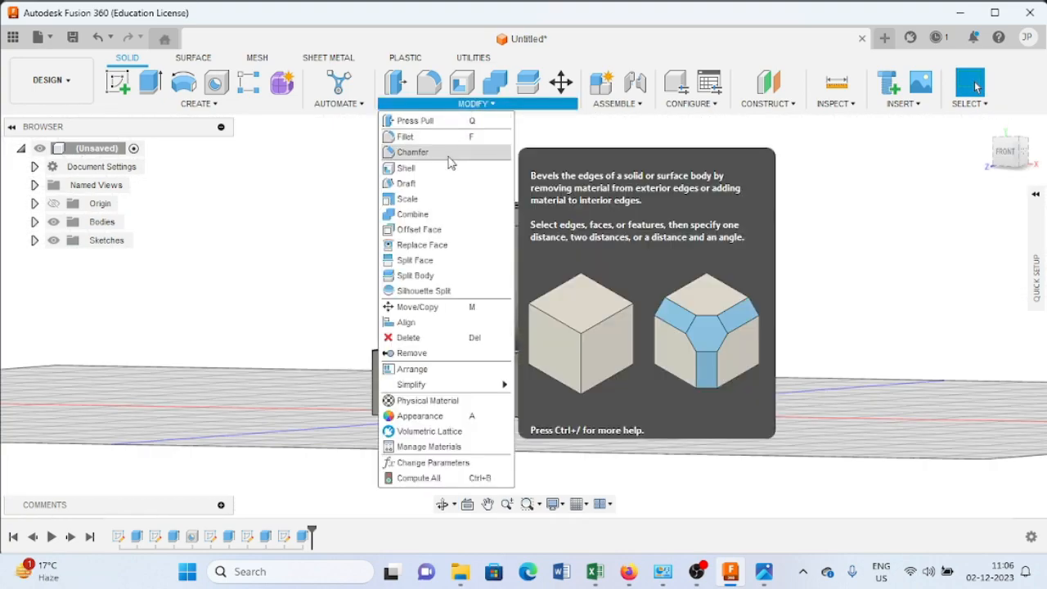
left_click(448, 159)
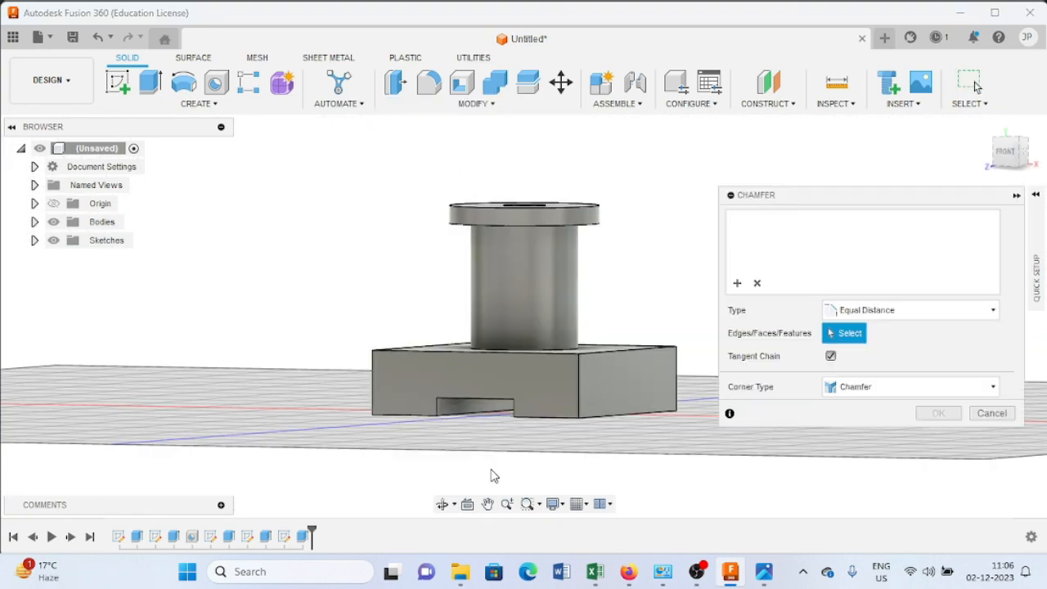
middle_click_drag(513, 463, 479, 423, "shift")
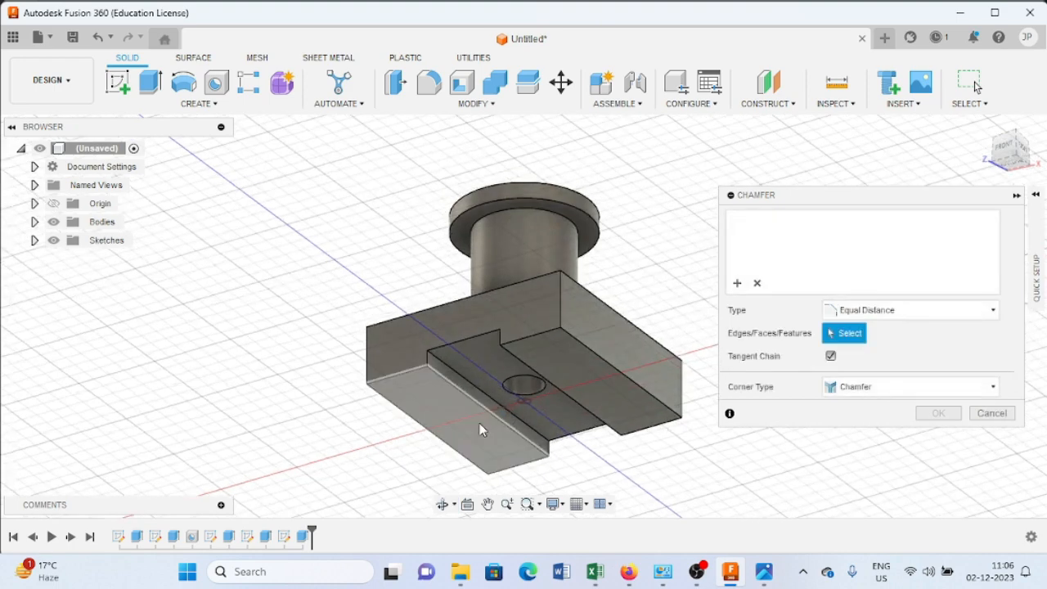
left_click(478, 393)
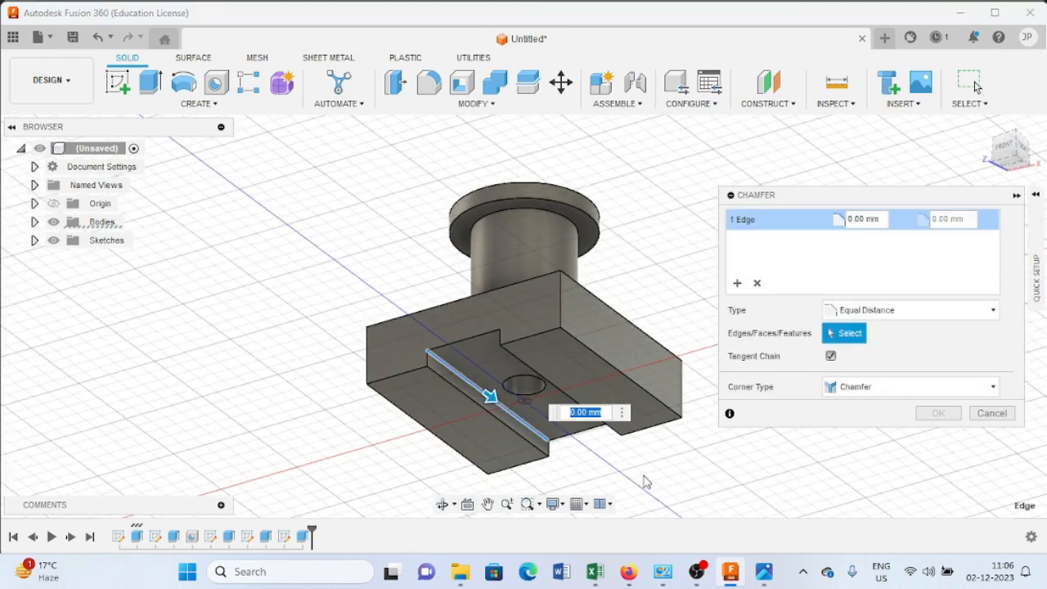
left_click(940, 319)
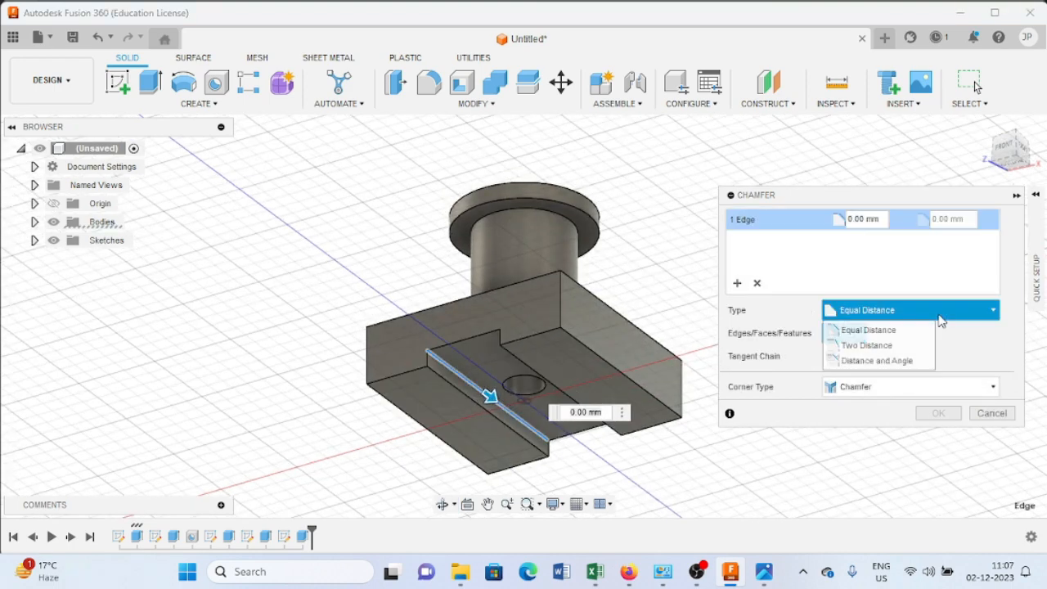
left_click(869, 345)
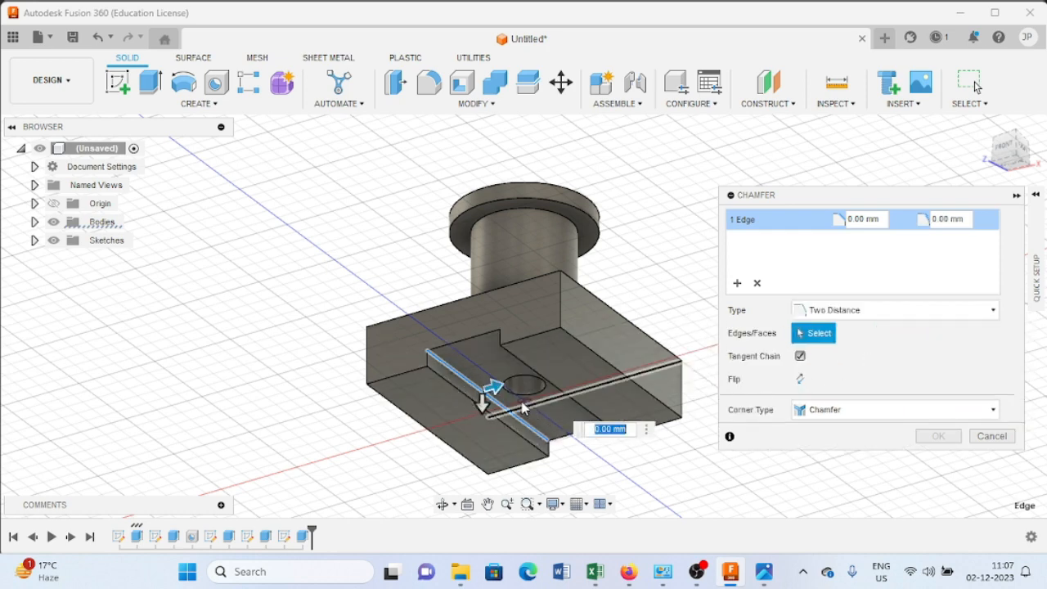
left_click(763, 572)
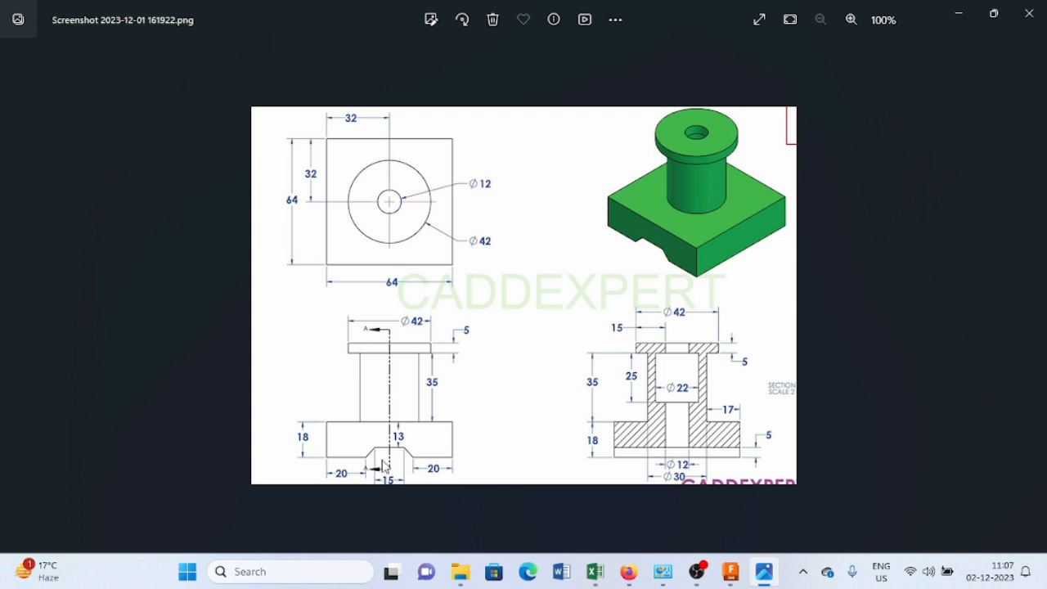
left_click(732, 574)
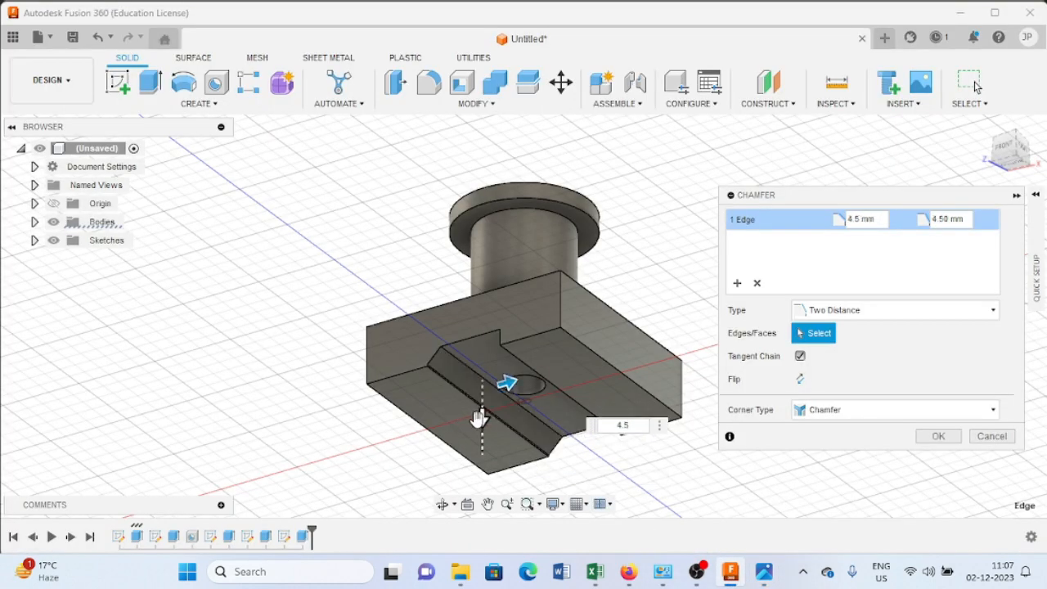
key("Tab")
type("5")
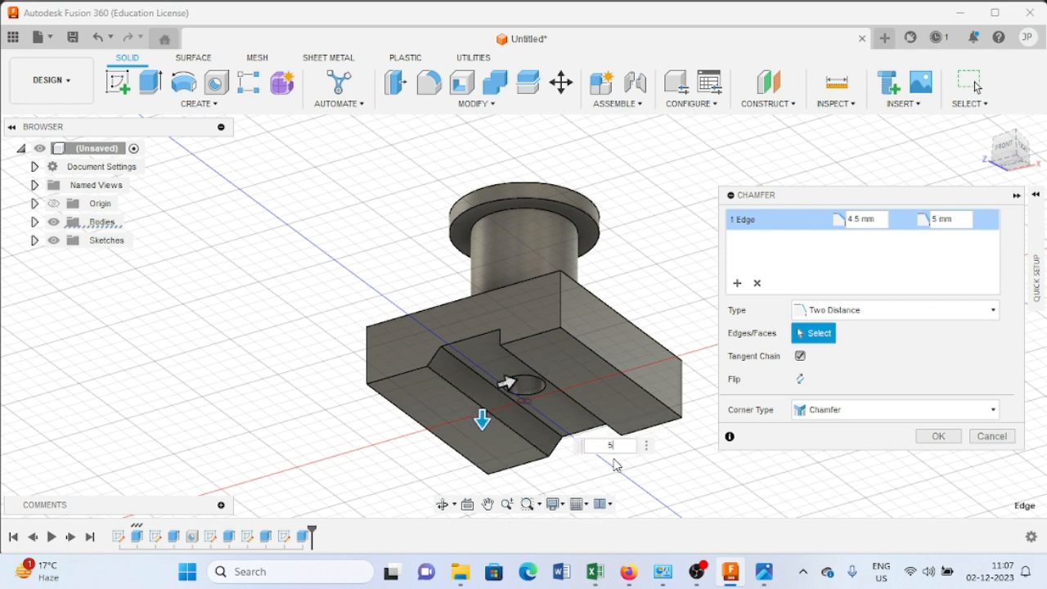
left_click(936, 436)
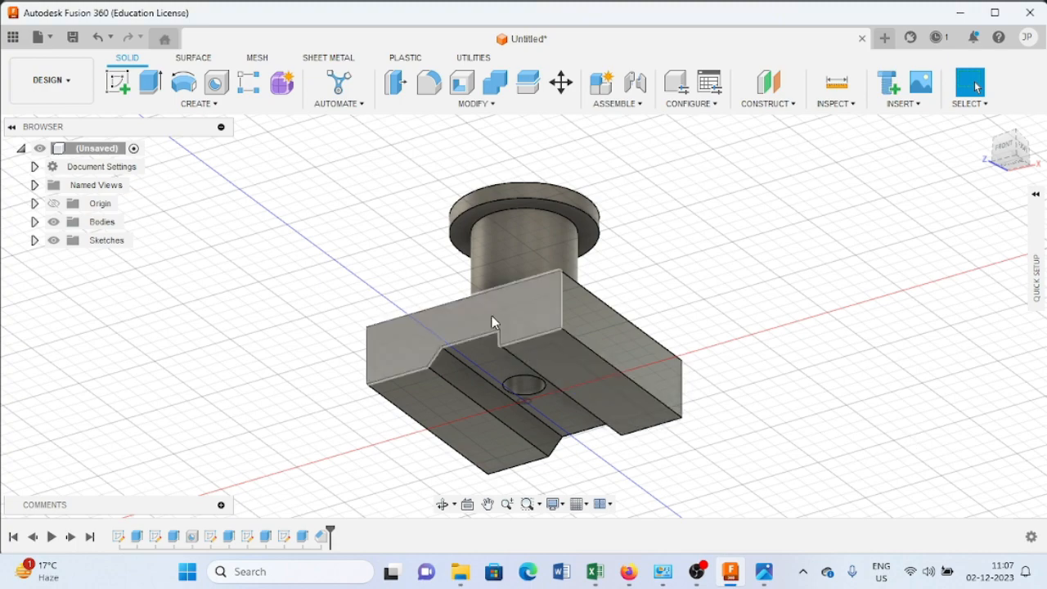
Step: Chamfer the groove's opposite upper inner edge with two distances of 5 mm and 4.5 mm
middle_click_drag(284, 309, 533, 385, "shift")
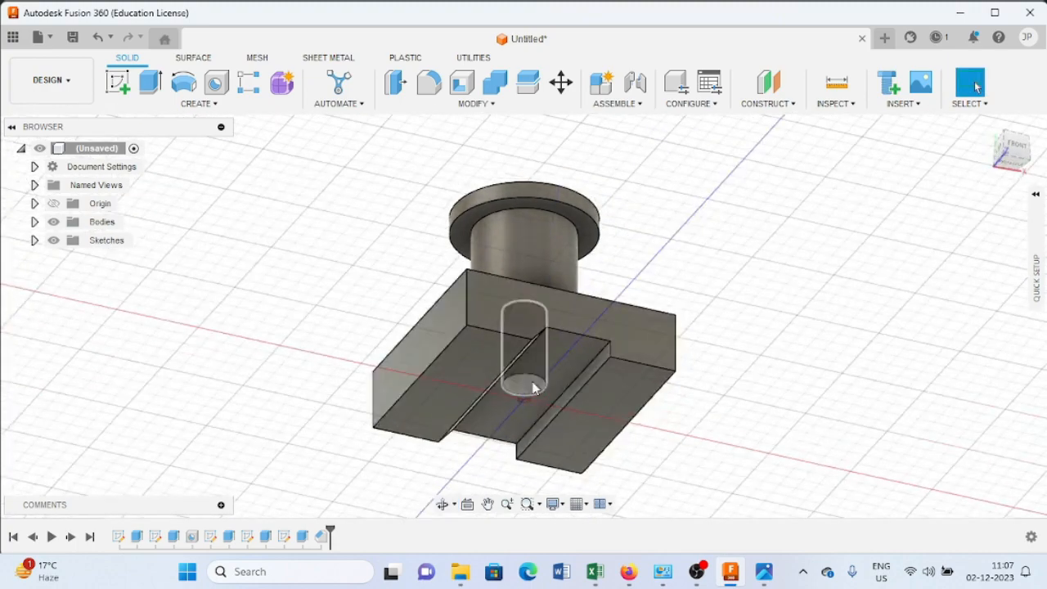
left_click(603, 355)
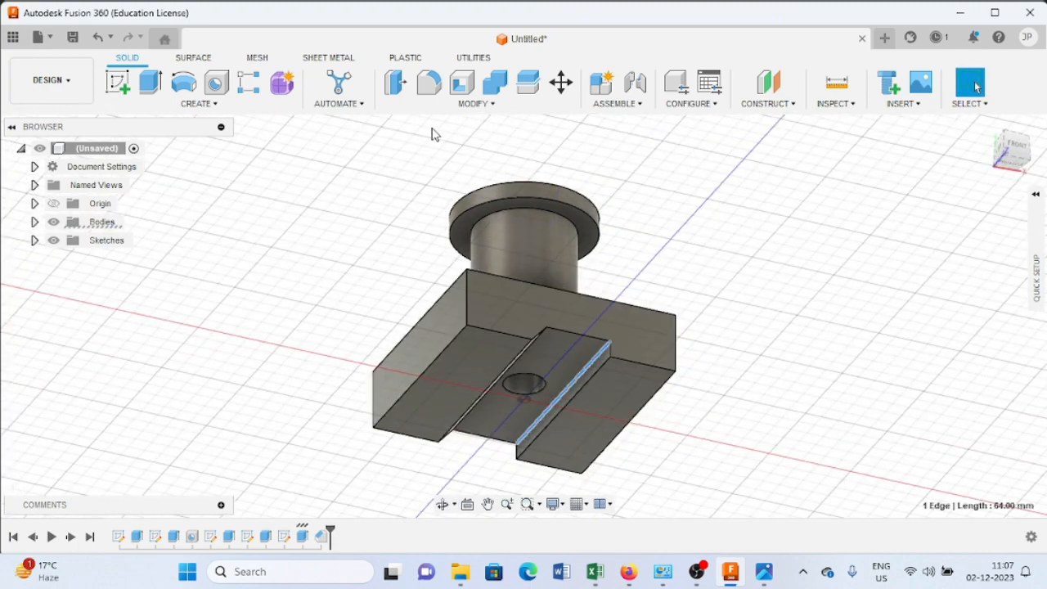
left_click(471, 104)
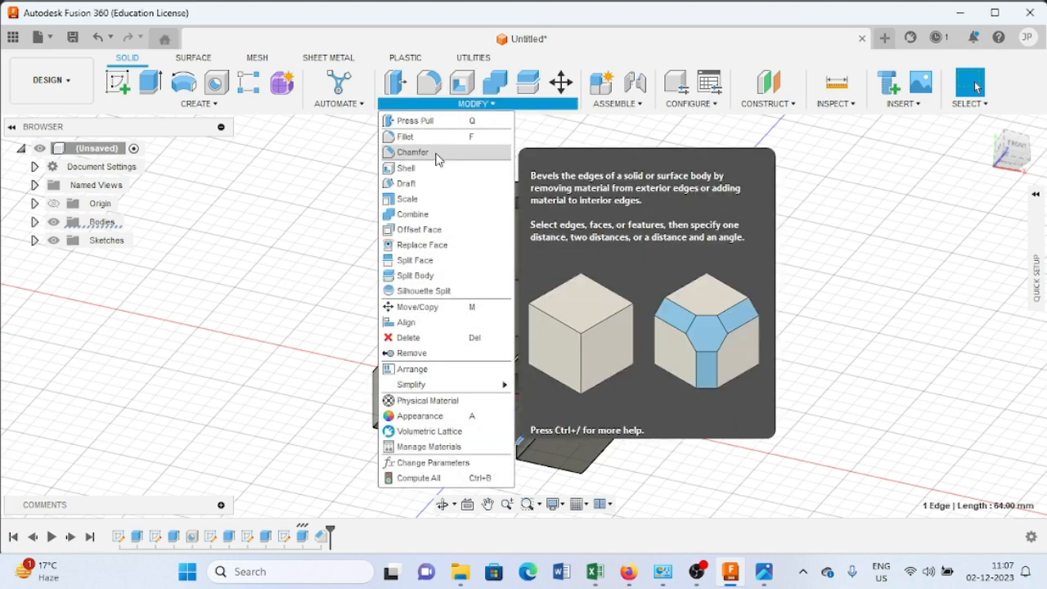
left_click(409, 152)
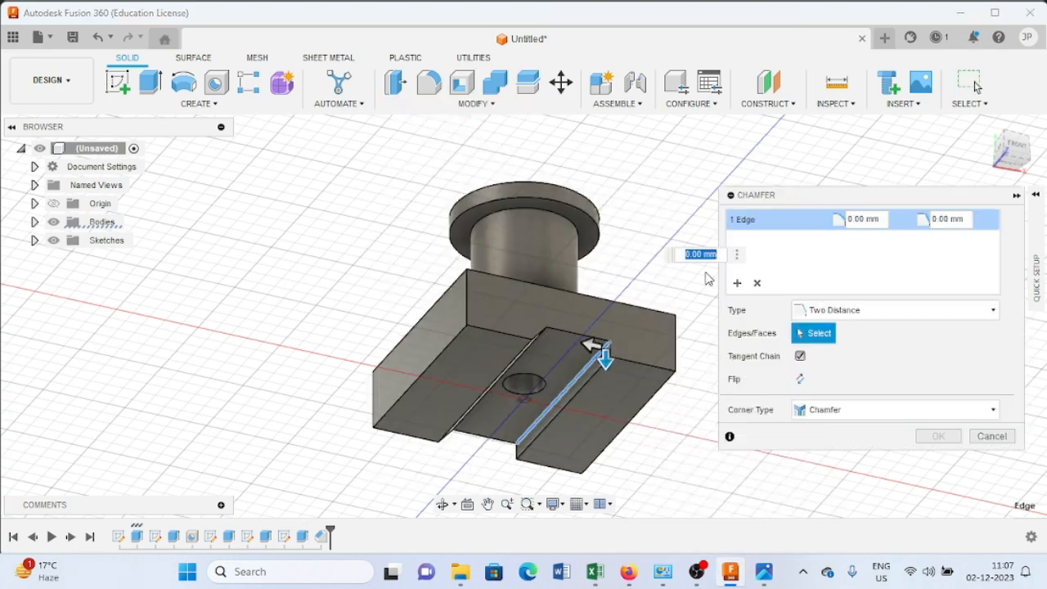
type("5")
key("Tab")
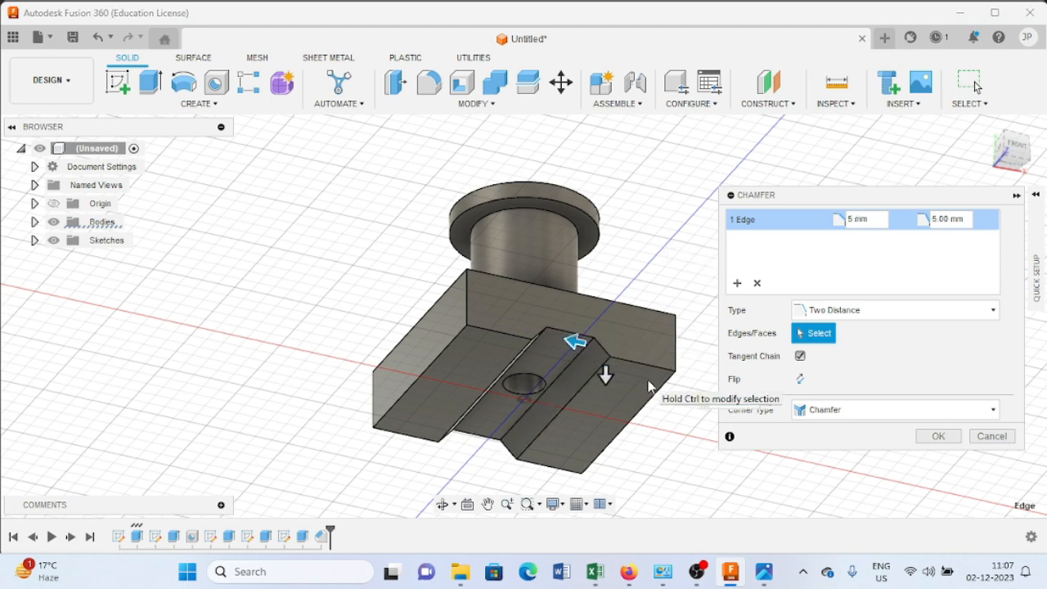
type("4.5")
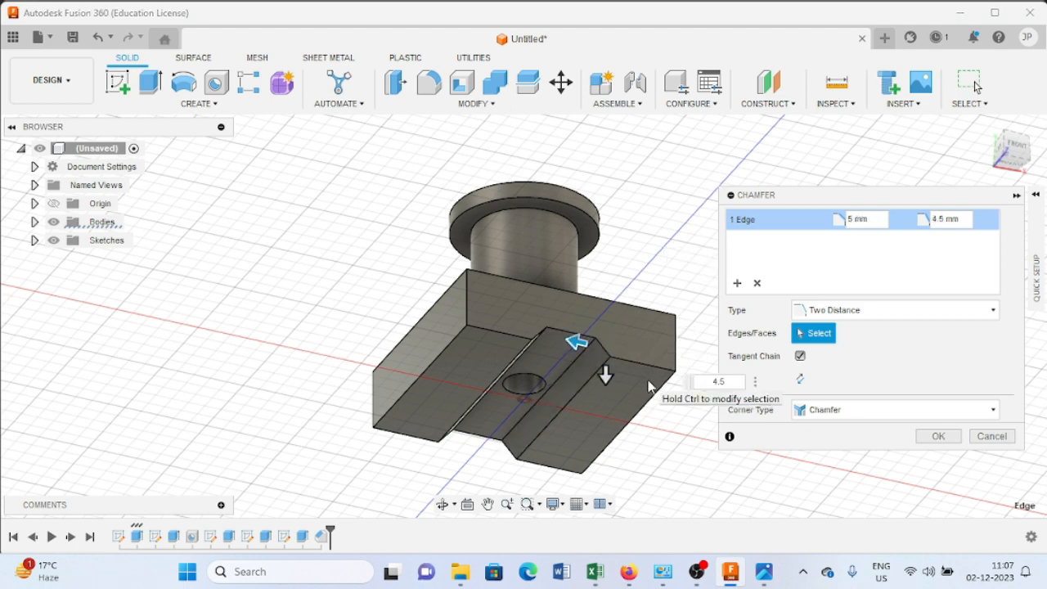
left_click(936, 435)
Step: Check the part's colour in the reference drawing and apply the Paint - Enamel Glossy (Green) appearance to the body
middle_click_drag(752, 246, 670, 318, "shift")
left_click(514, 105)
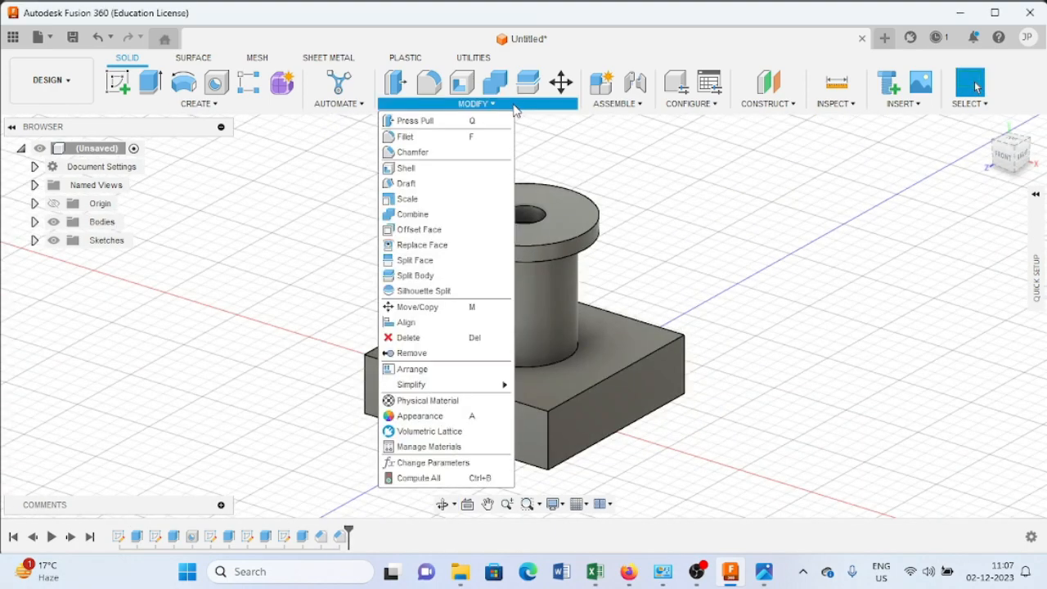
left_click(435, 414)
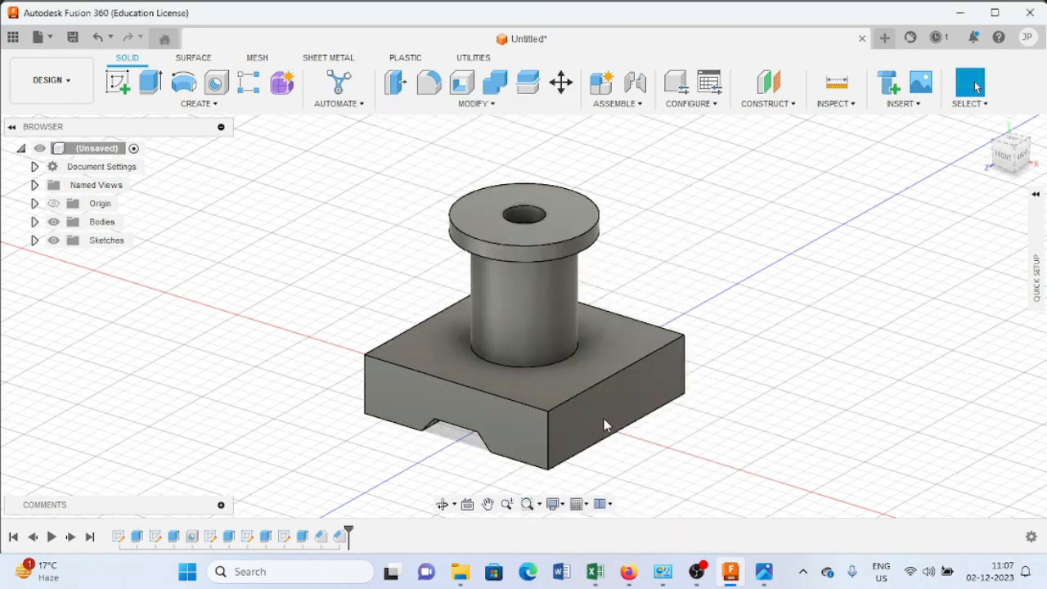
left_click(763, 562)
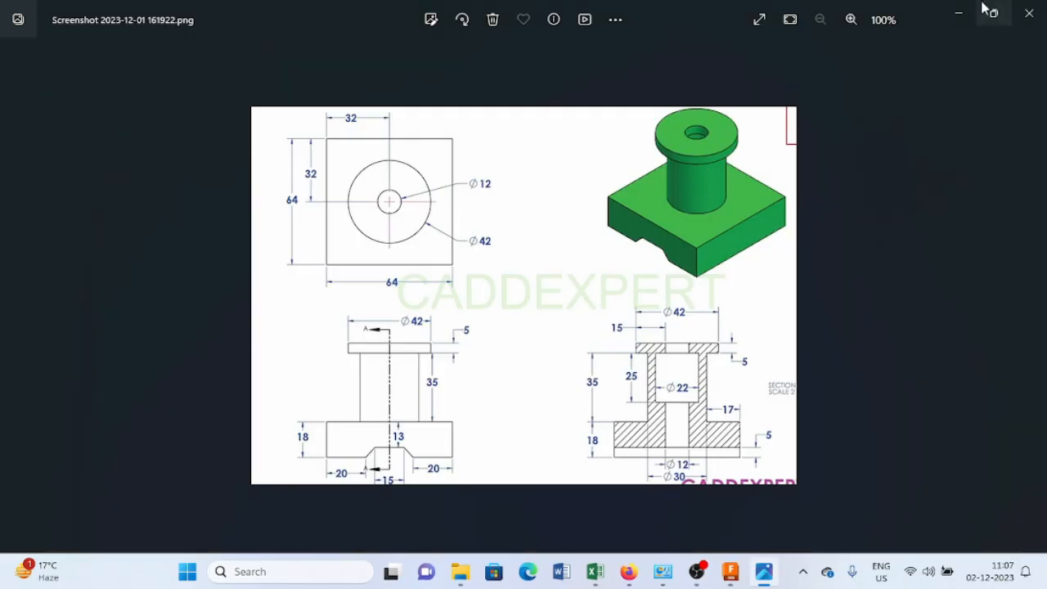
left_click(959, 13)
scroll(810, 327, "down", 5)
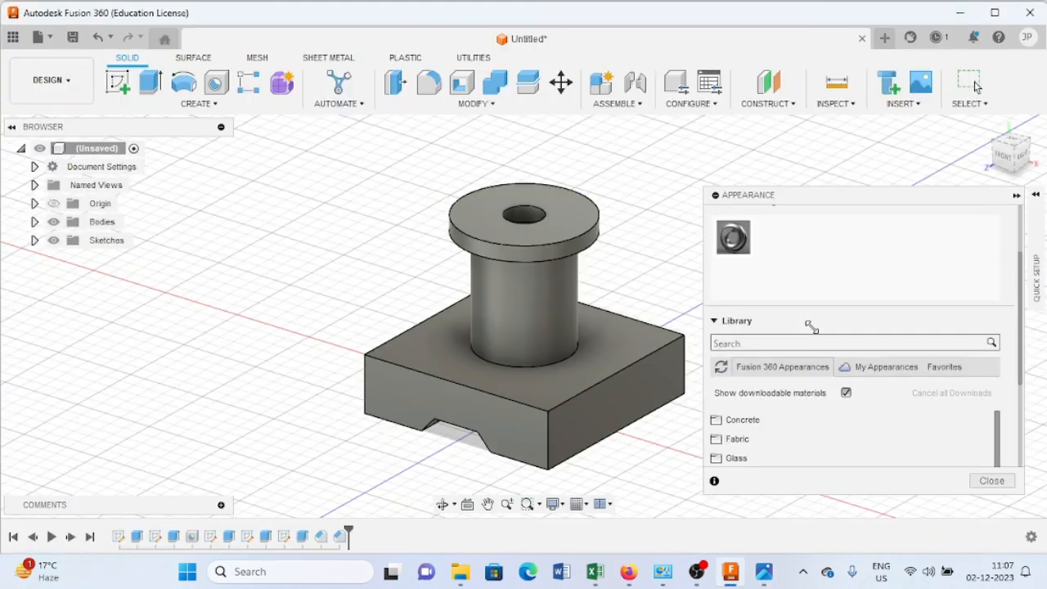
left_click(735, 424)
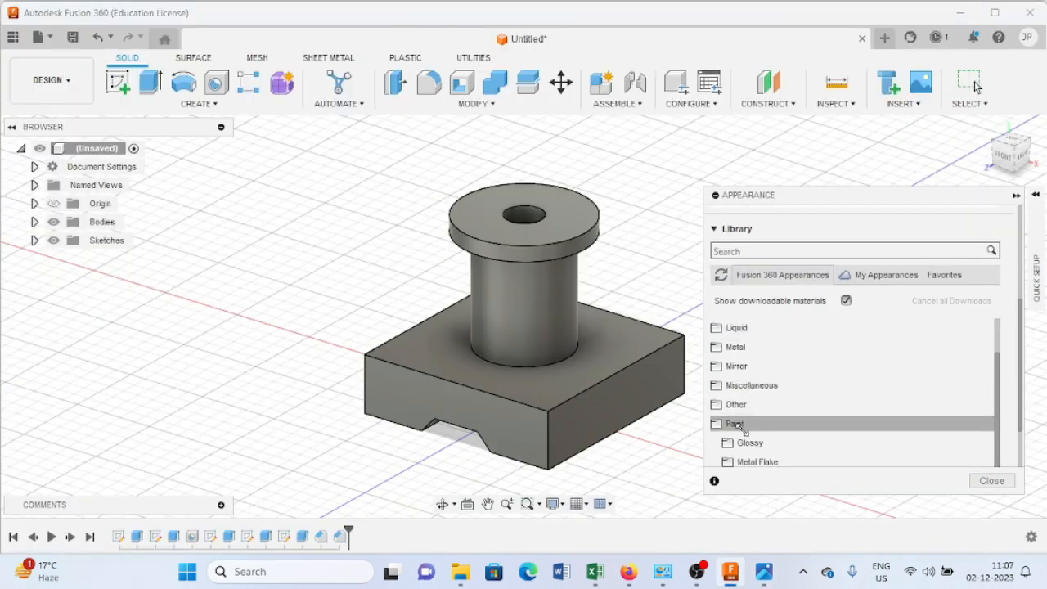
scroll(740, 425, "down", 1)
left_click(772, 386)
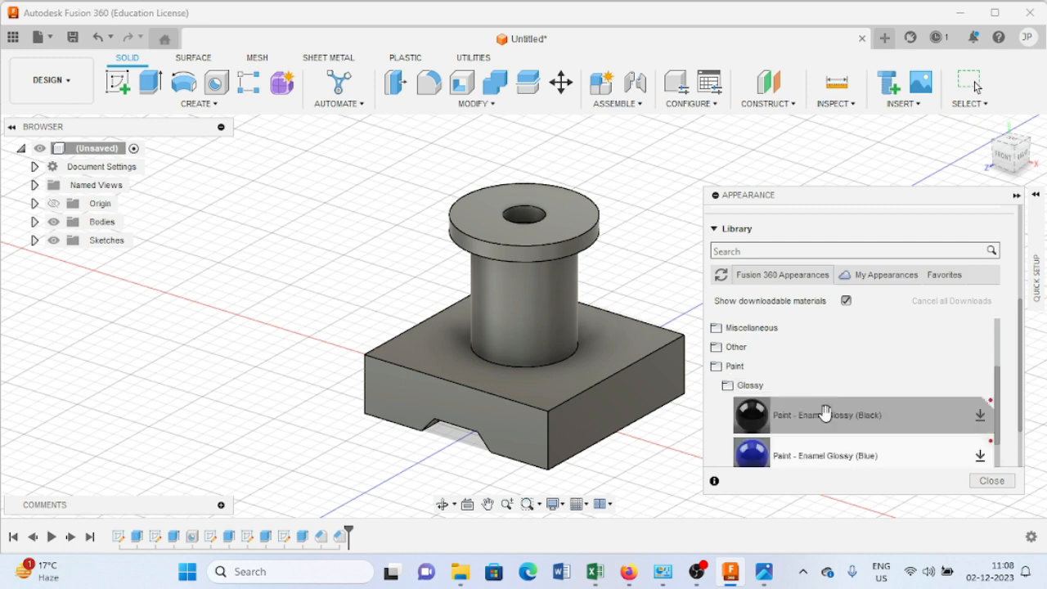
scroll(820, 413, "down", 2)
left_click_drag(794, 382, 583, 308)
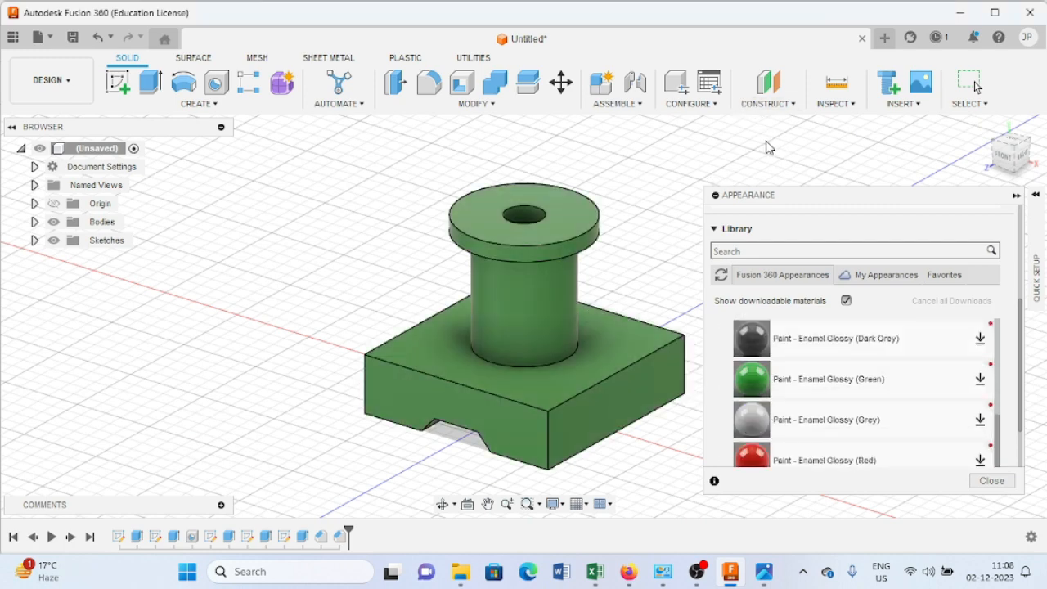
left_click(1016, 196)
Step: Compare the finished model with the isometric view in the reference drawing
middle_click_drag(713, 236, 724, 237, "shift")
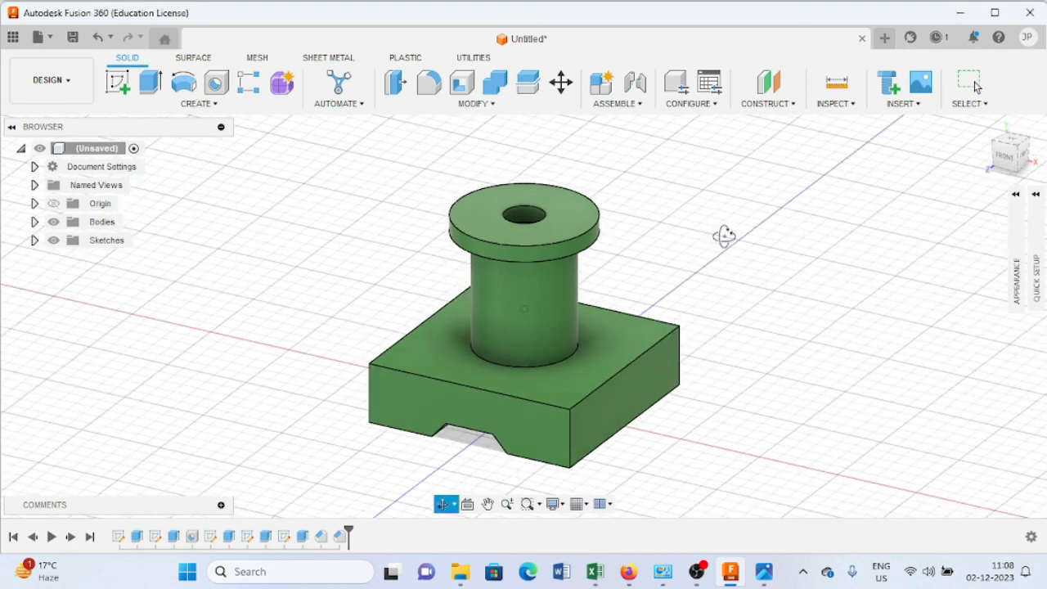
left_click(775, 582)
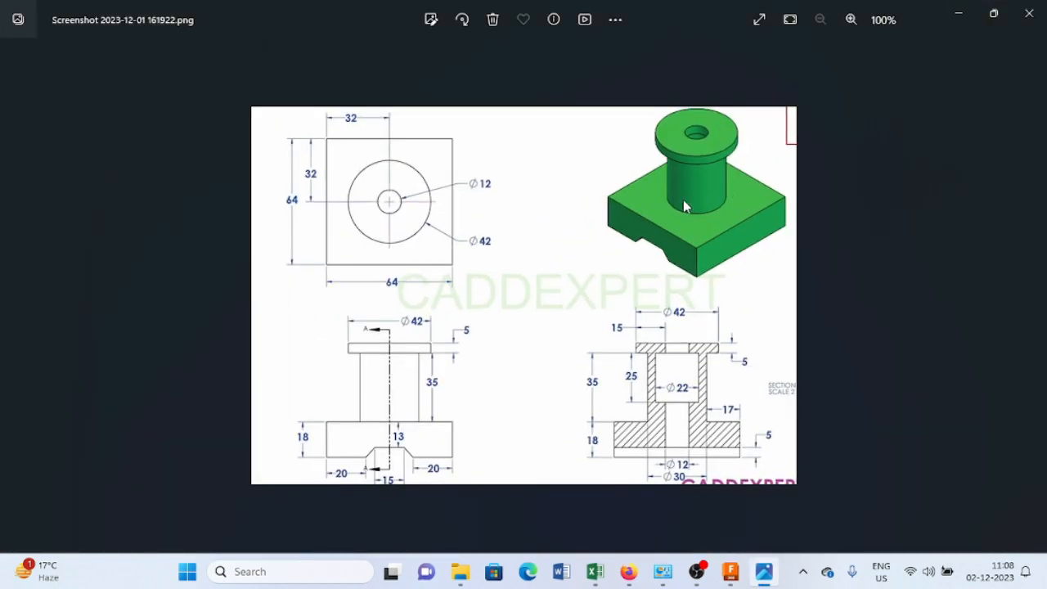
left_click(959, 14)
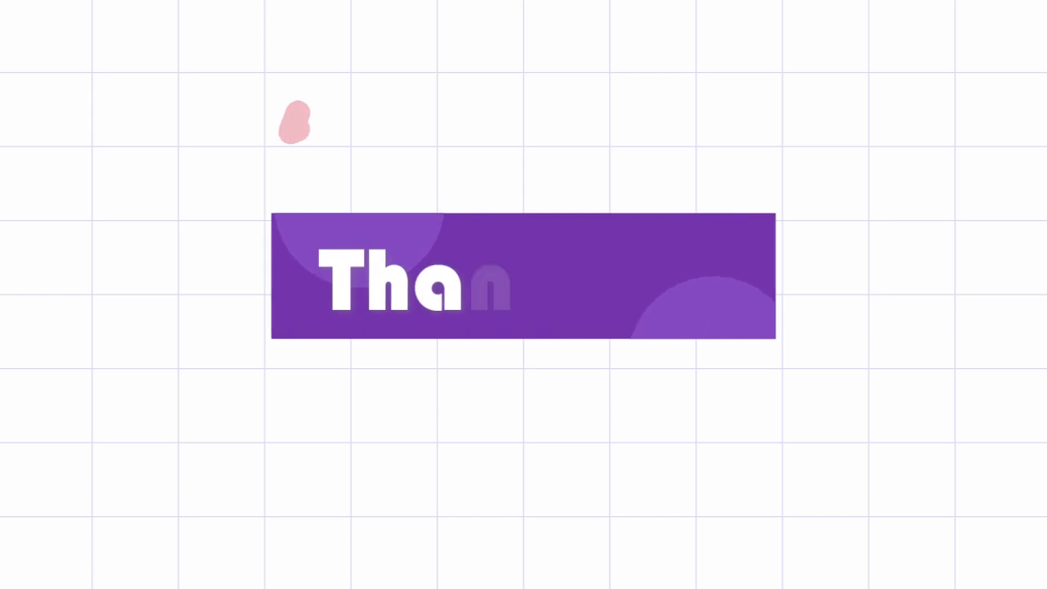